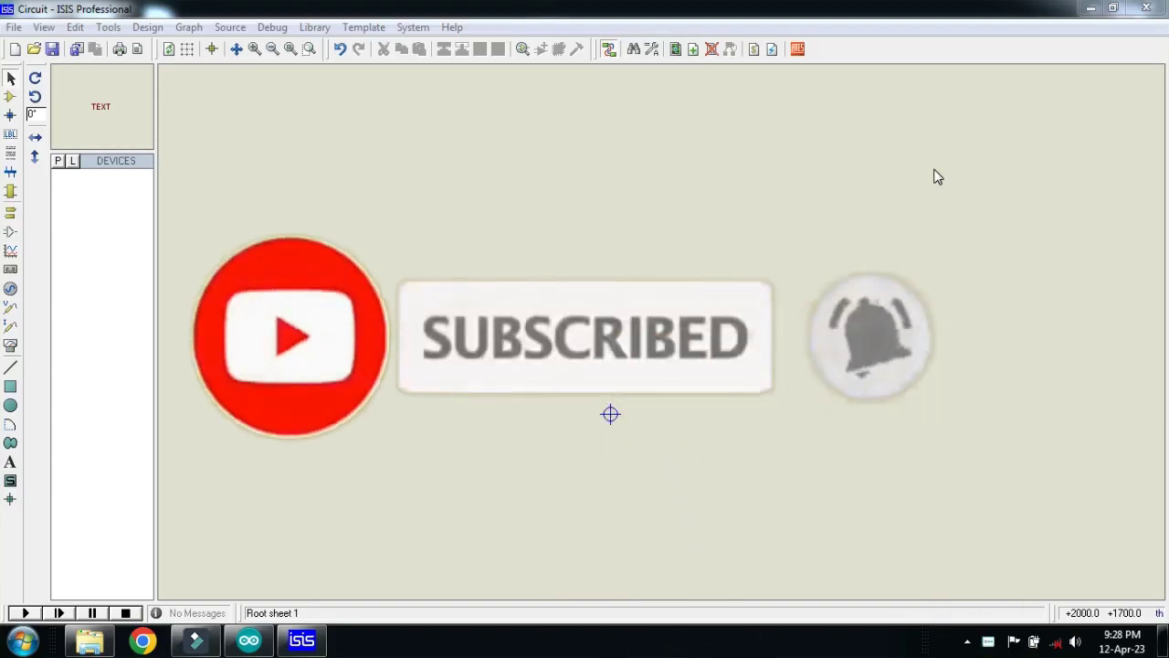
Step: Add SIMULINO UNO from the Arduino category and the BUZZER to the device list
click(11, 95)
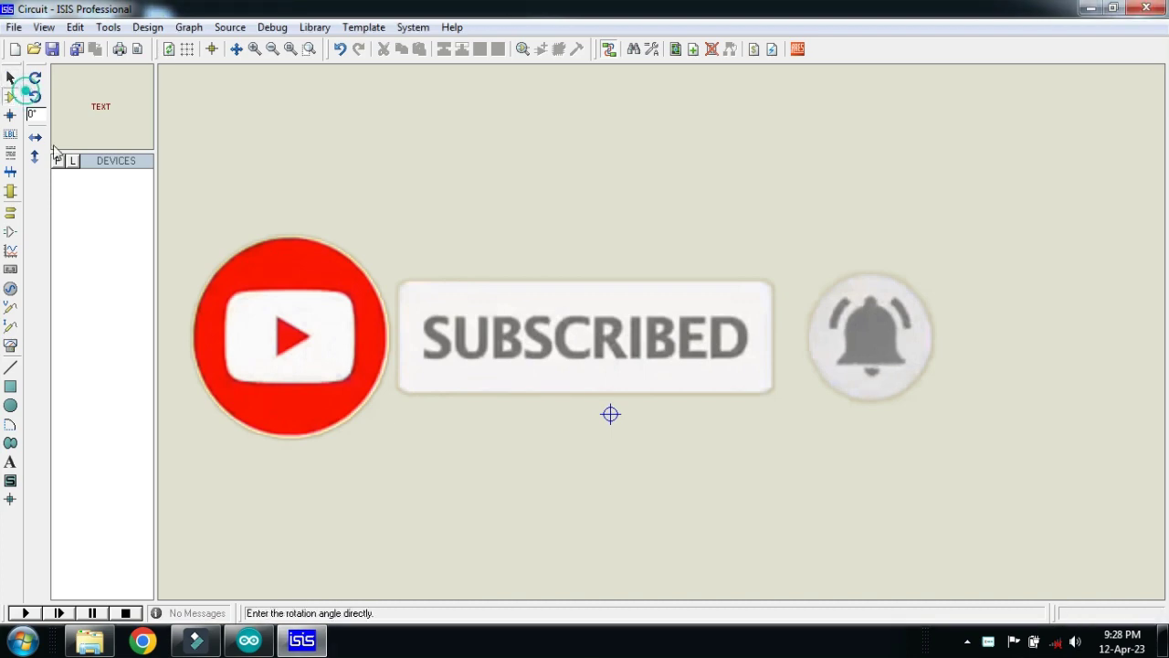
click(58, 161)
click(196, 214)
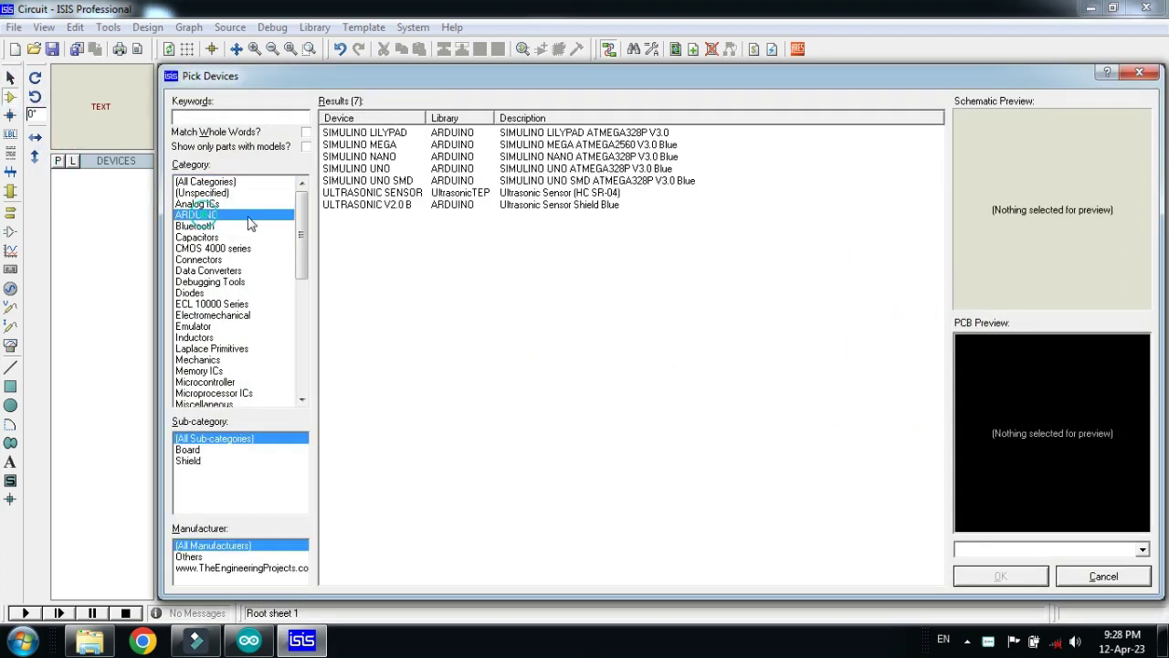
click(363, 170)
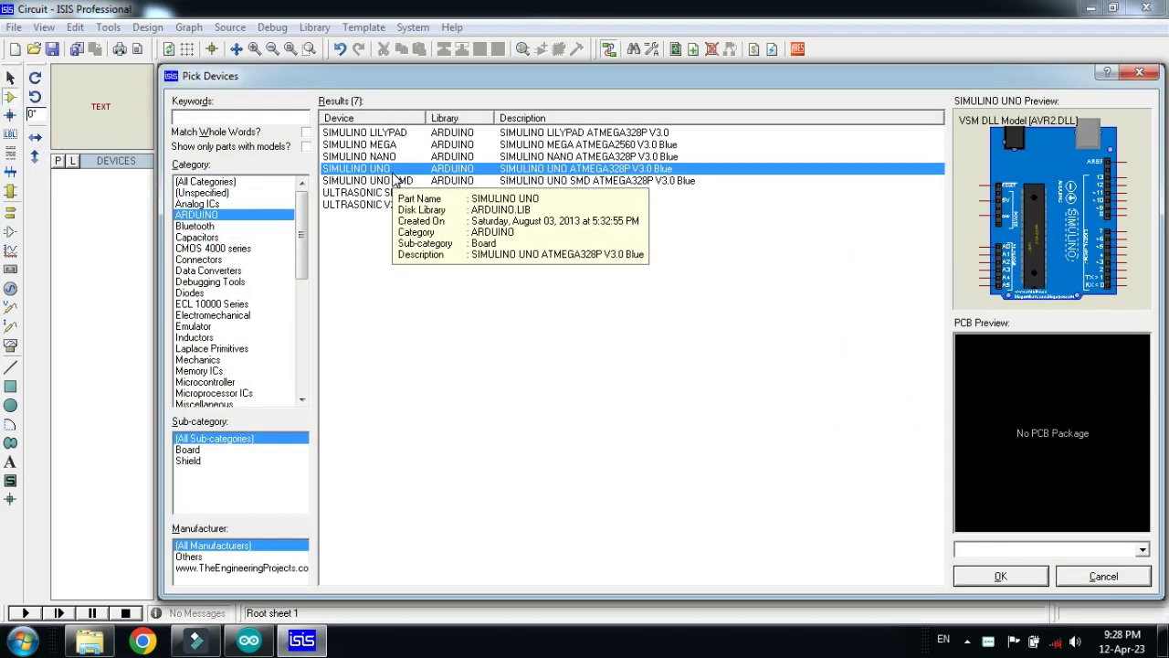
double_click(365, 170)
click(260, 119)
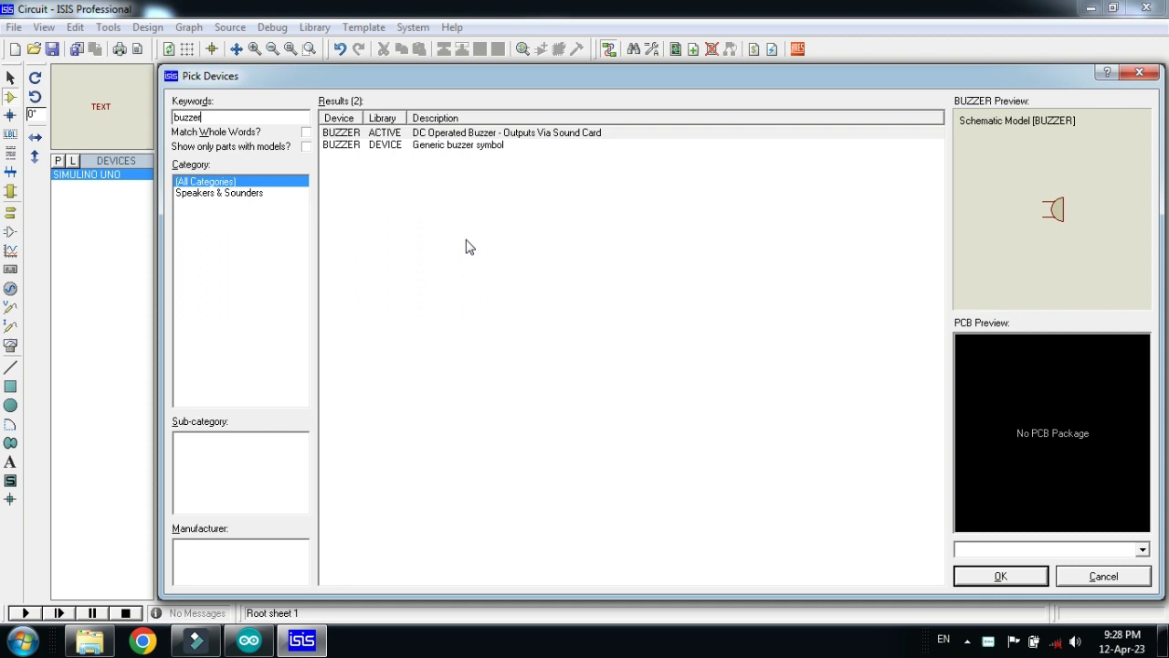
double_click(404, 137)
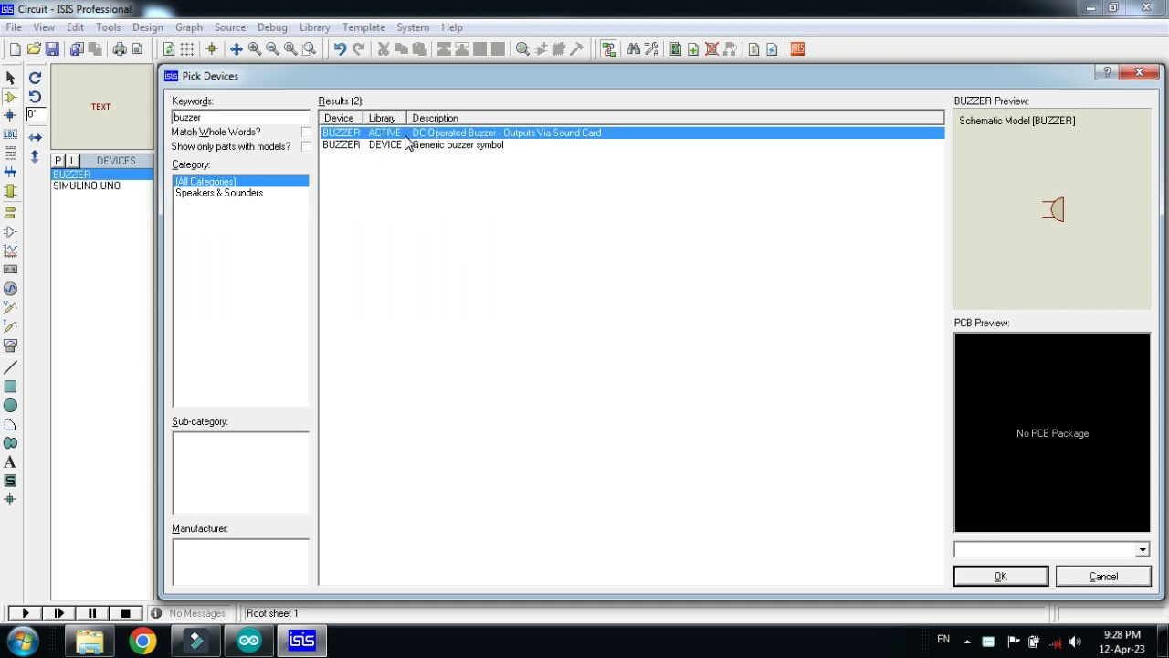
Step: Search for the relay and add the animated RELAY part to the device list
click(263, 120)
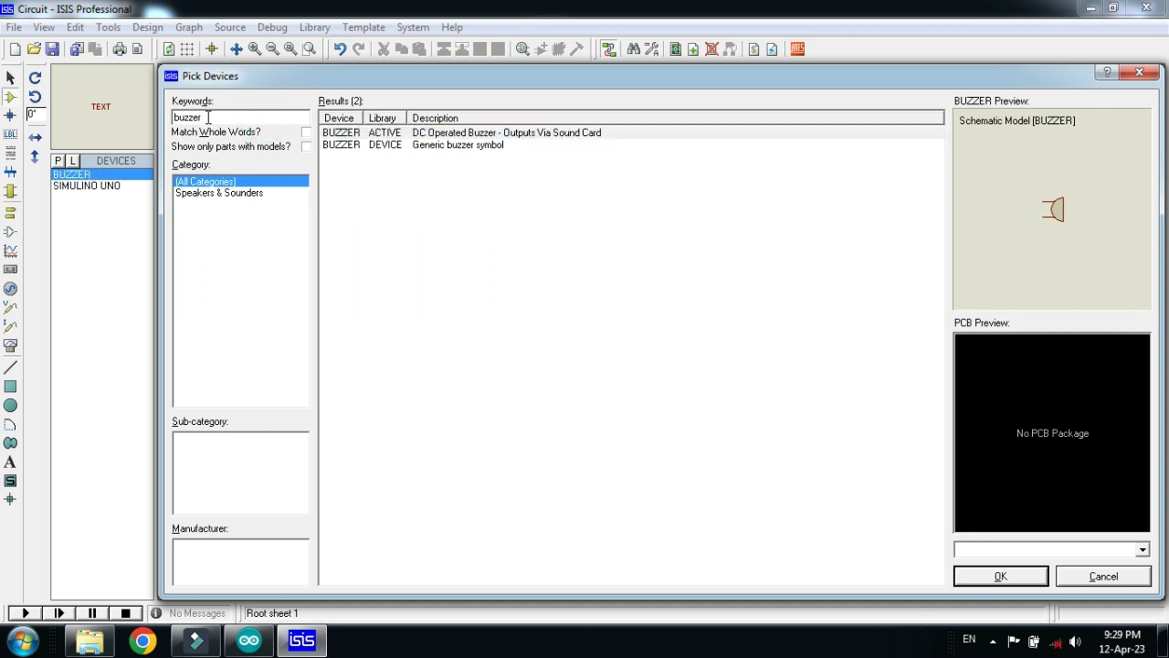
text(elay)
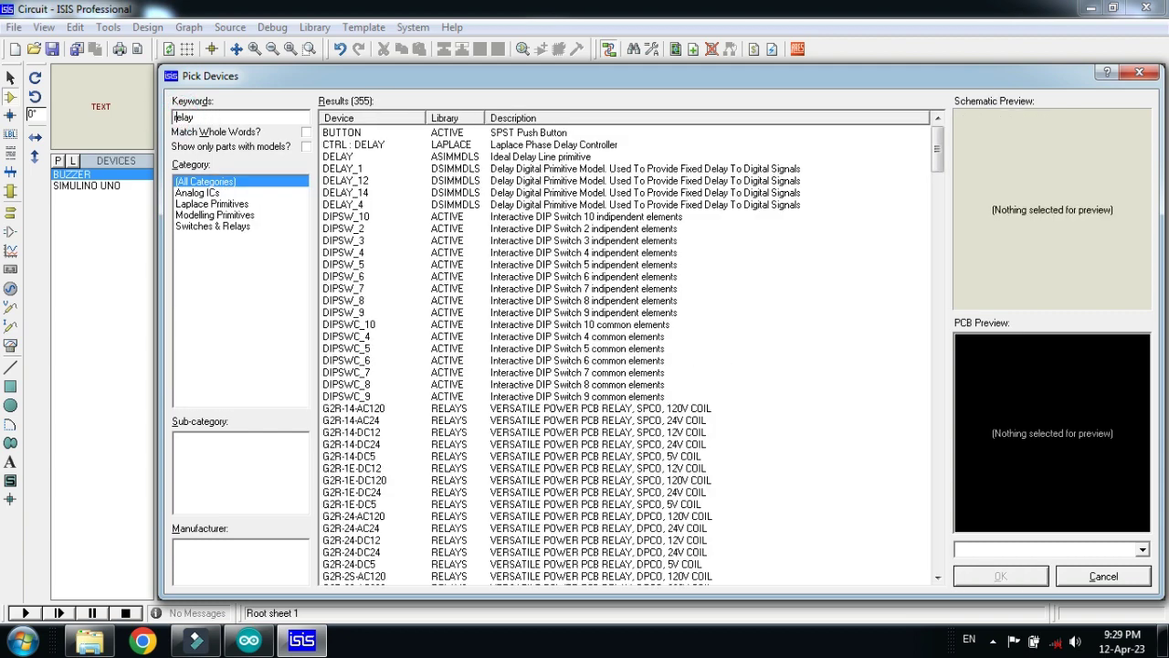
text(r)
click(370, 394)
scroll(370, 390, down, 1)
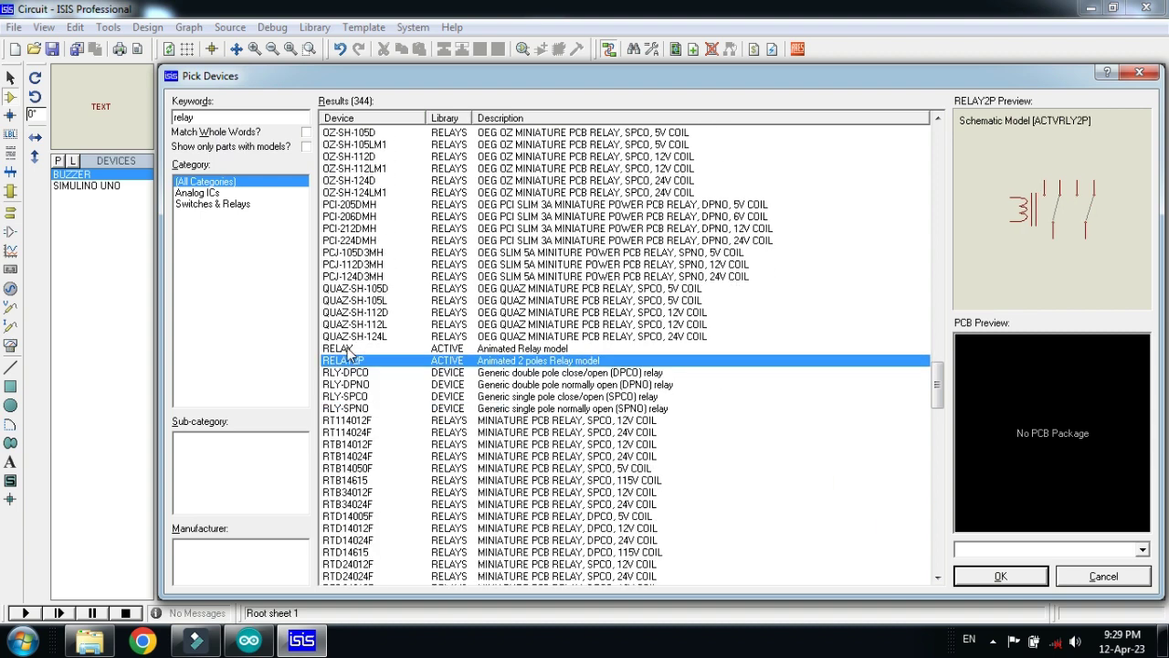
click(347, 349)
double_click(444, 354)
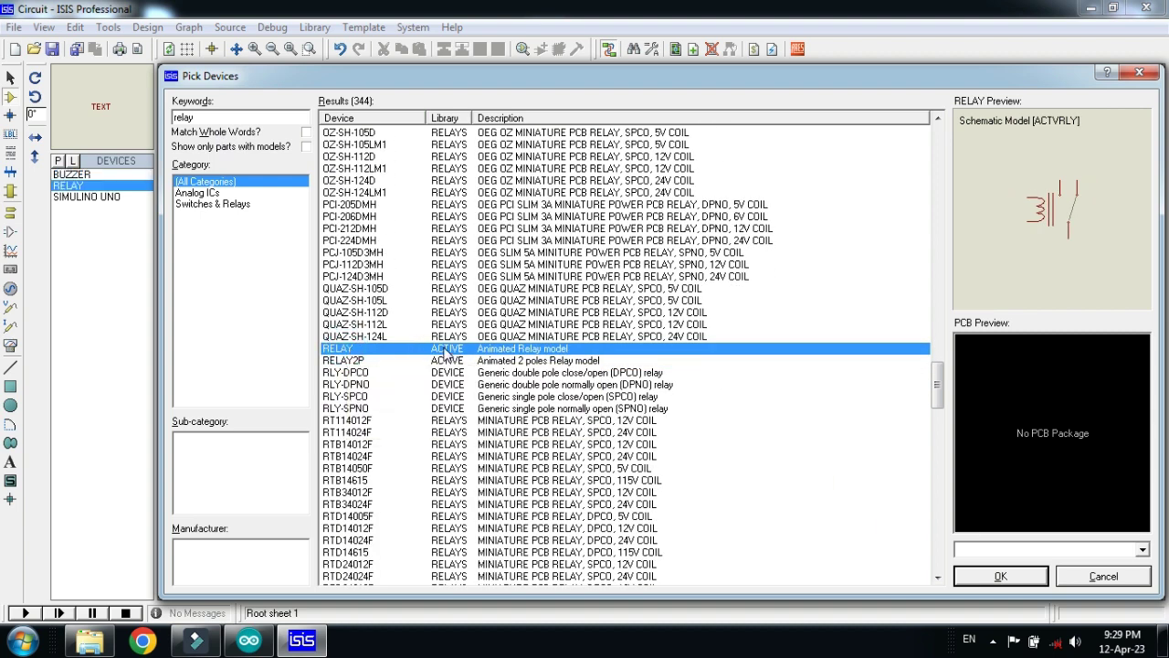
Step: Search 'cell', add the single-cell CELL battery, and return to the schematic
text(c)
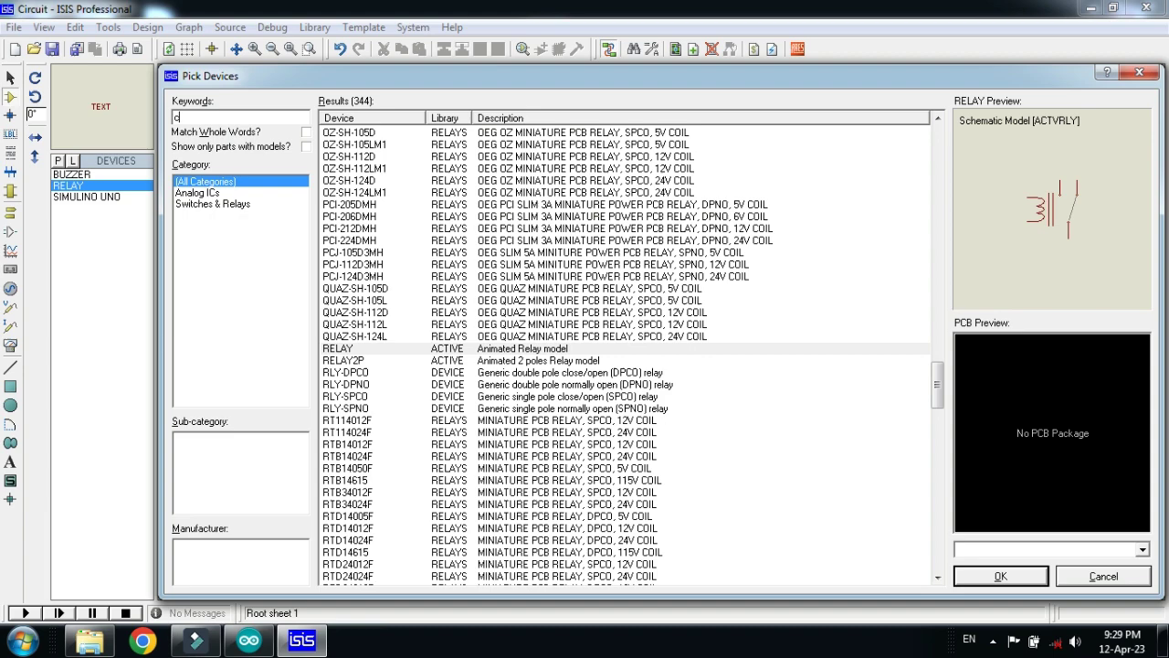
text(ell)
click(347, 457)
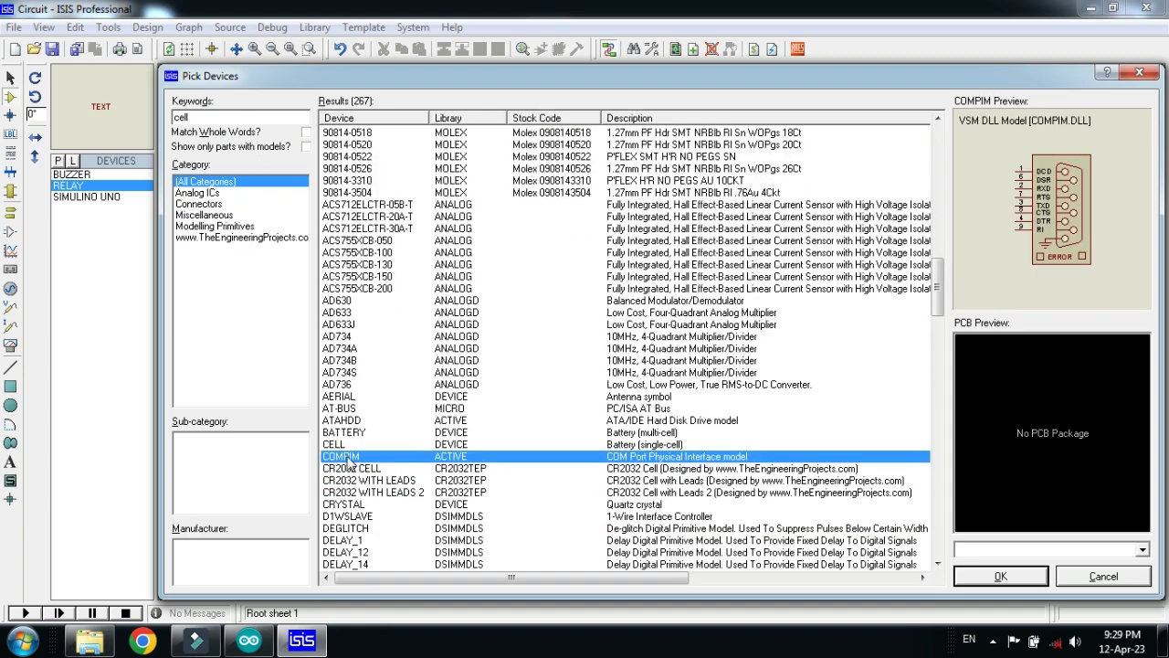
click(338, 445)
double_click(435, 447)
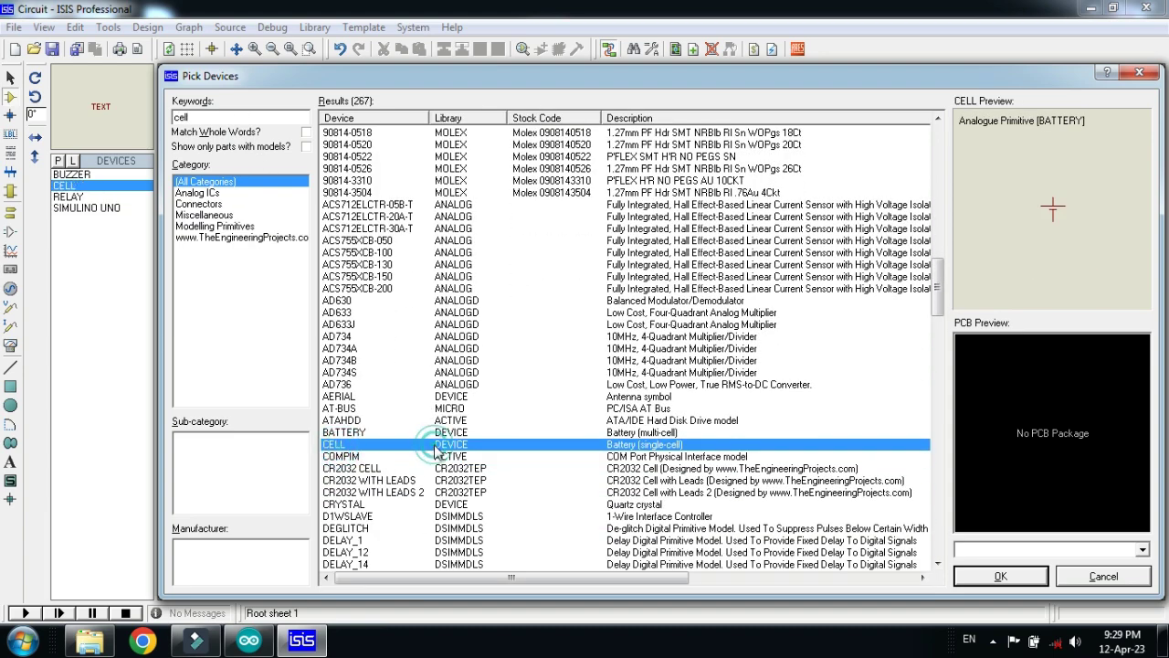
click(1017, 571)
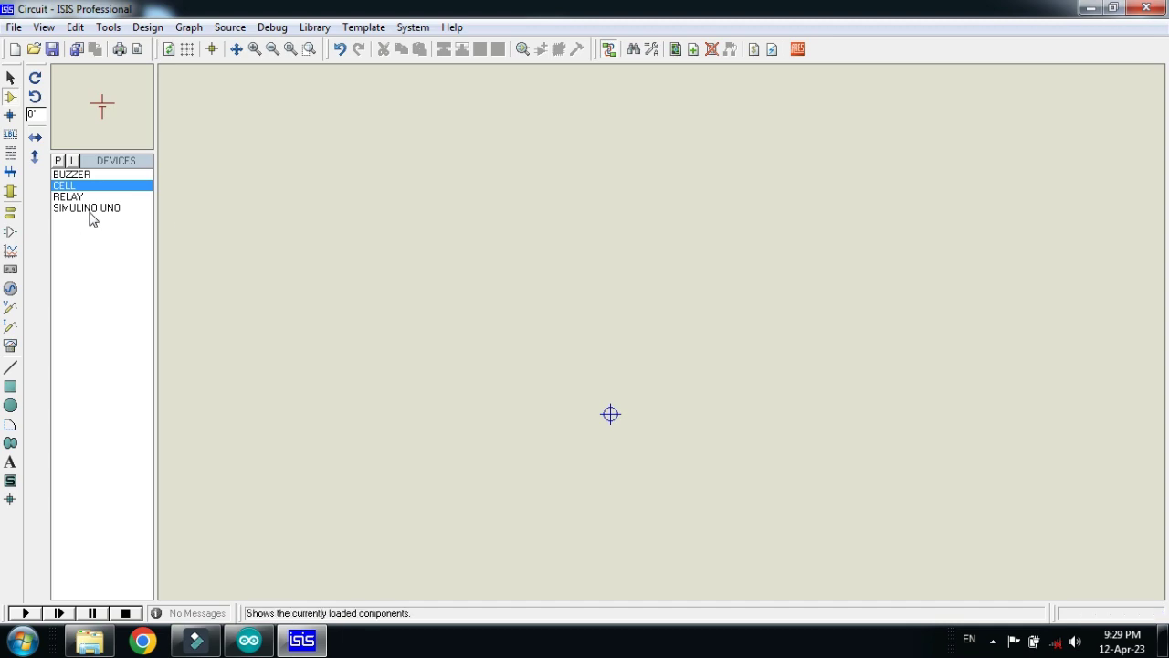
Step: Place the Simulino Uno board and the relay RL1 to its right
click(90, 209)
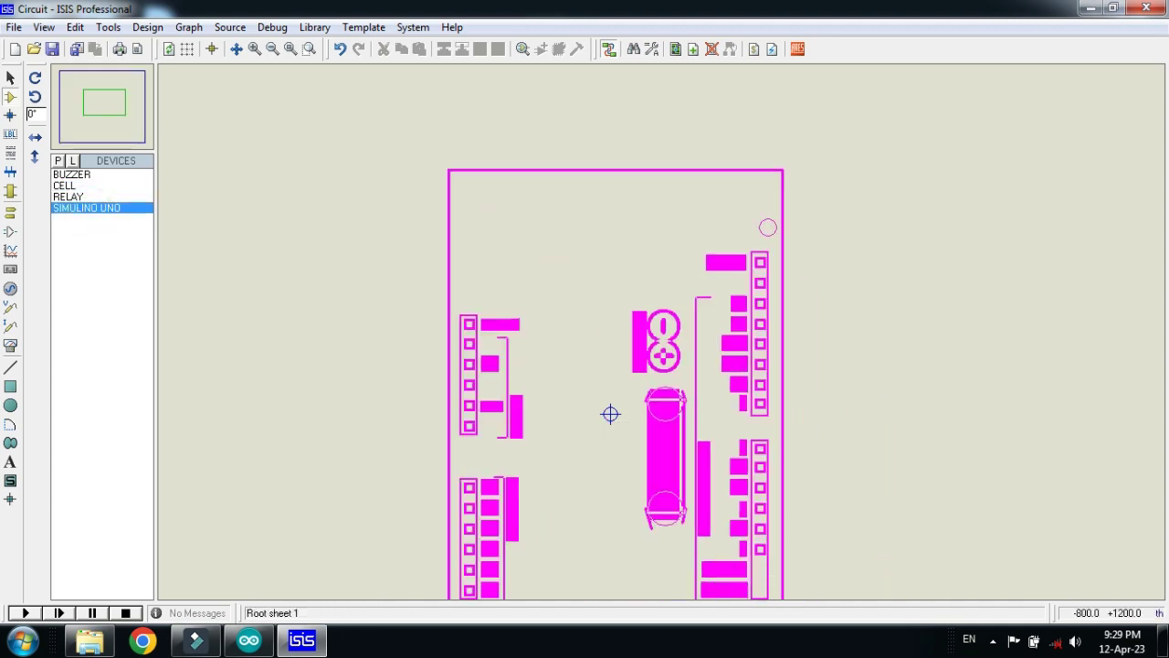
click(319, 114)
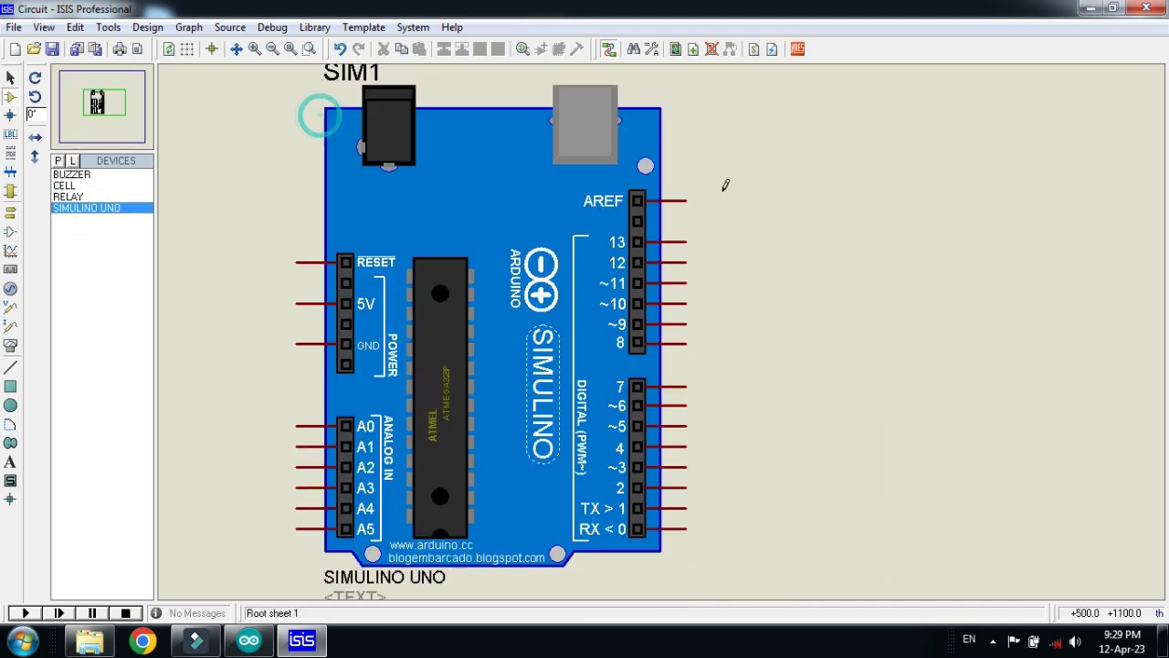
click(73, 197)
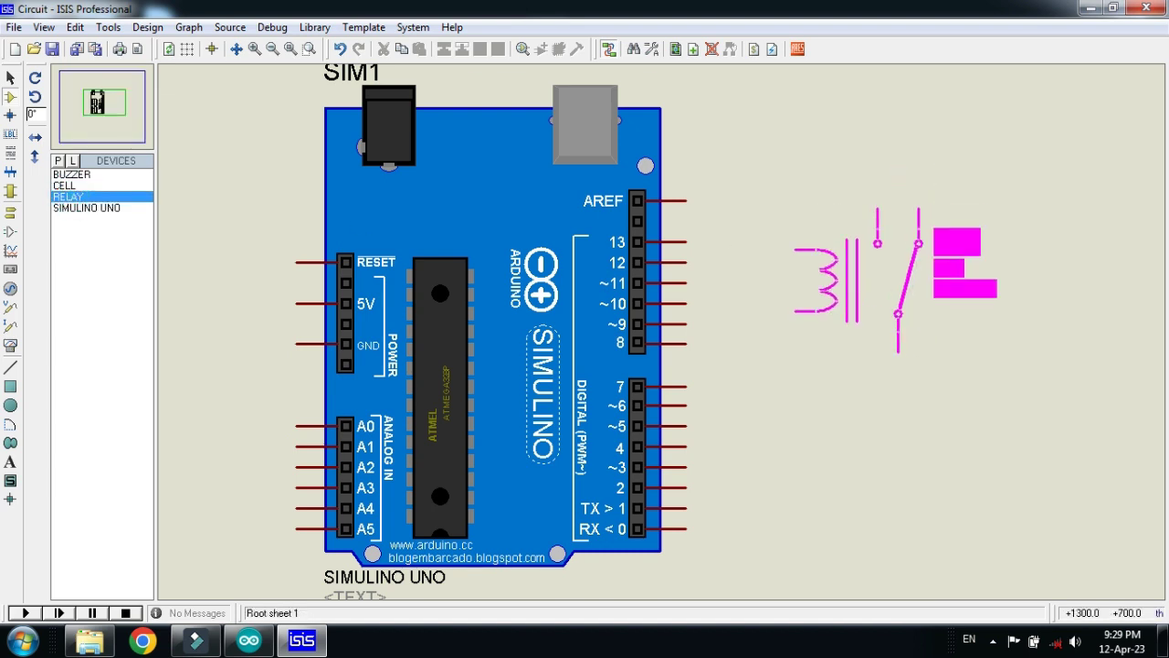
click(887, 265)
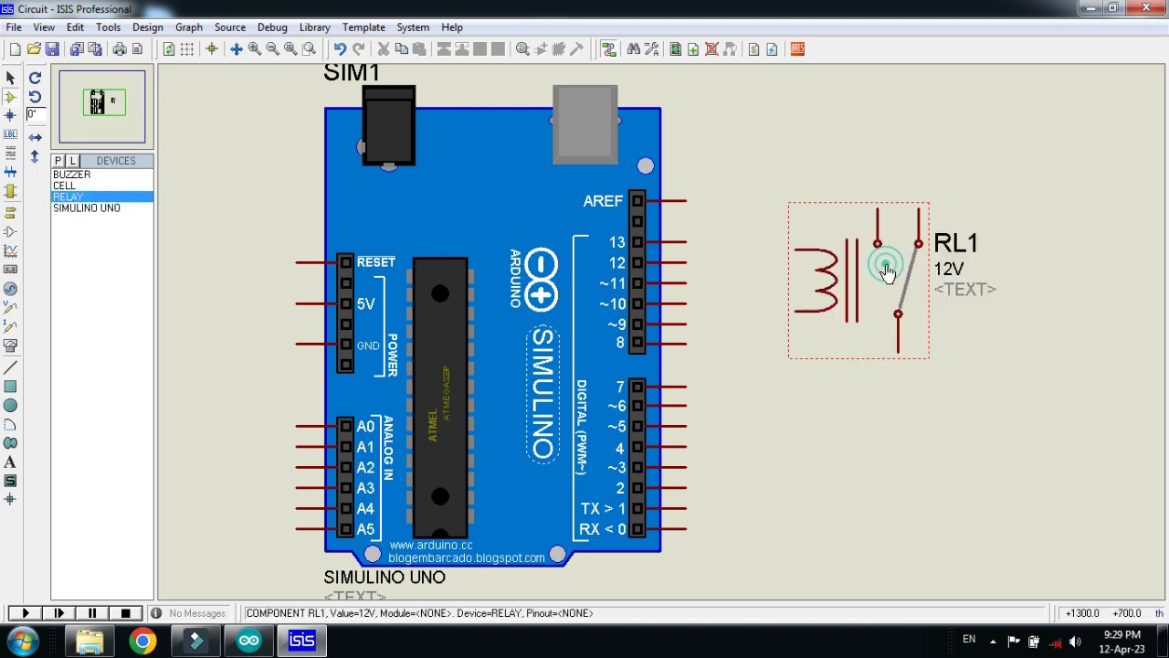
Step: Place buzzer BUZ1 below the relay and battery BAT1 to the relay's right
click(68, 174)
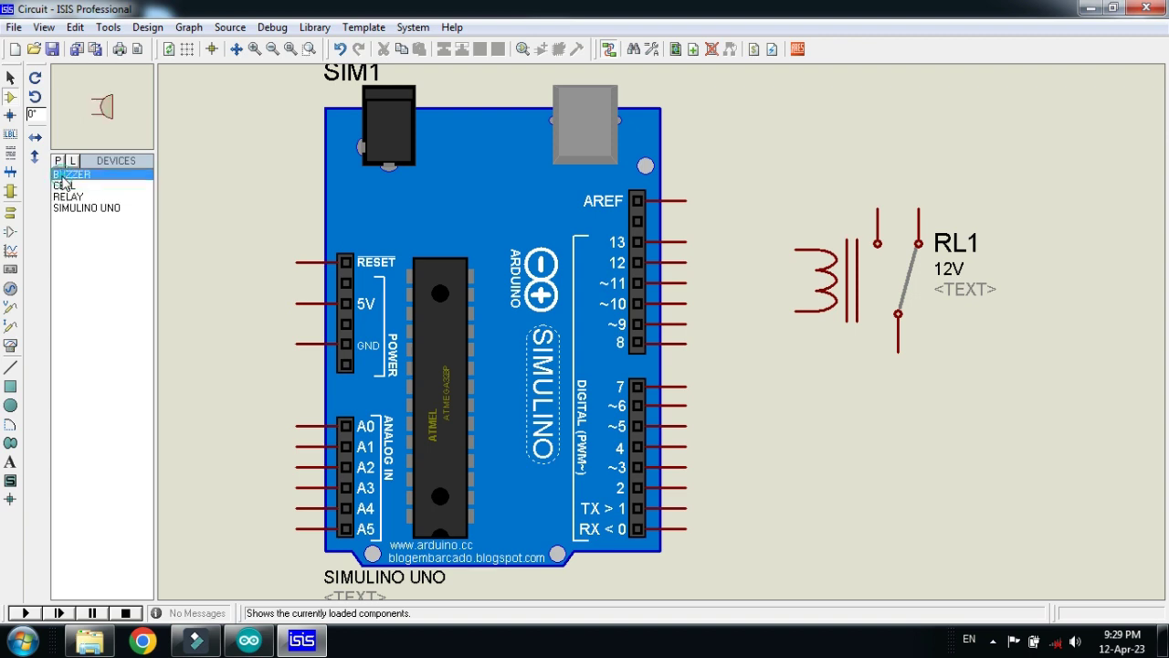
click(946, 393)
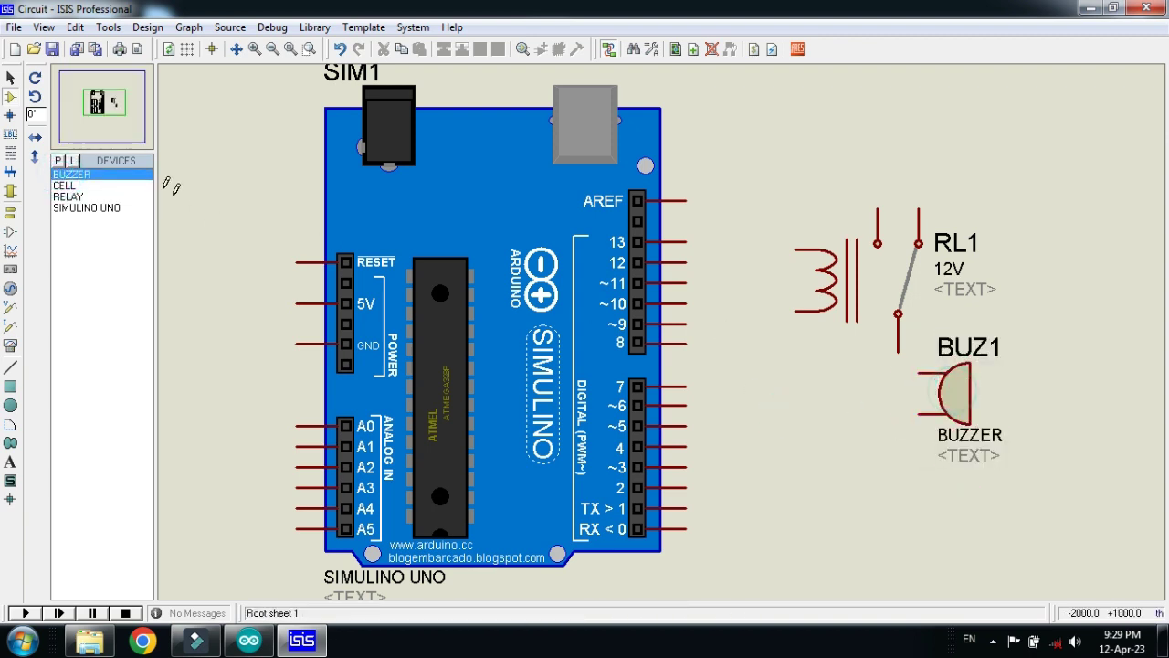
click(66, 185)
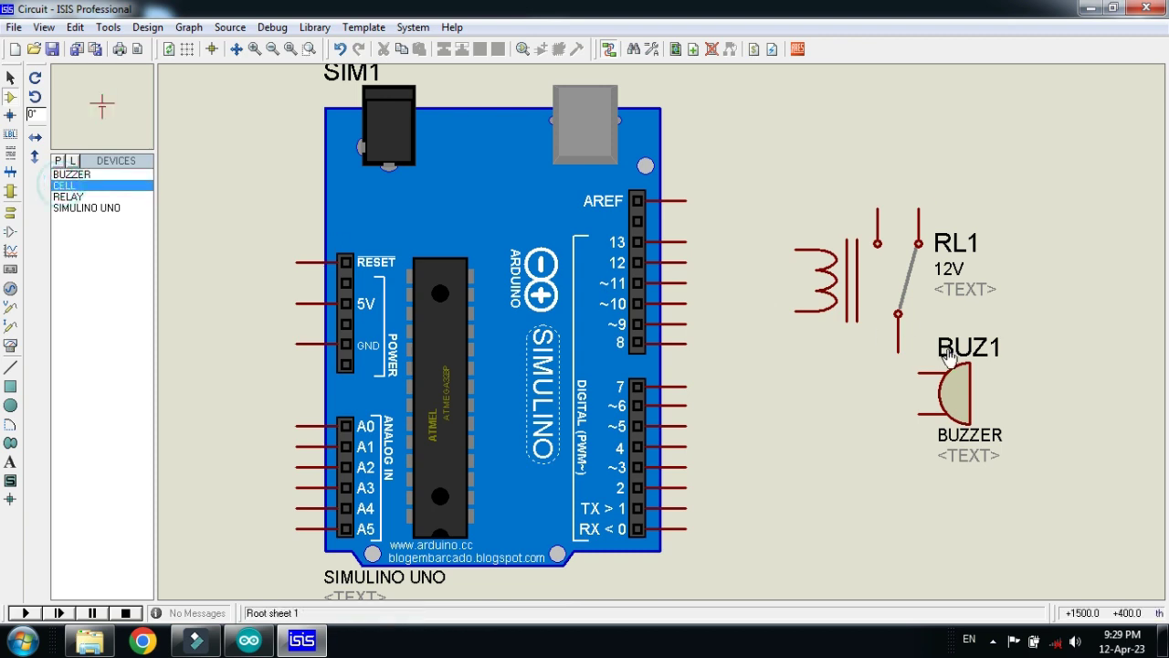
click(1049, 322)
click(1062, 311)
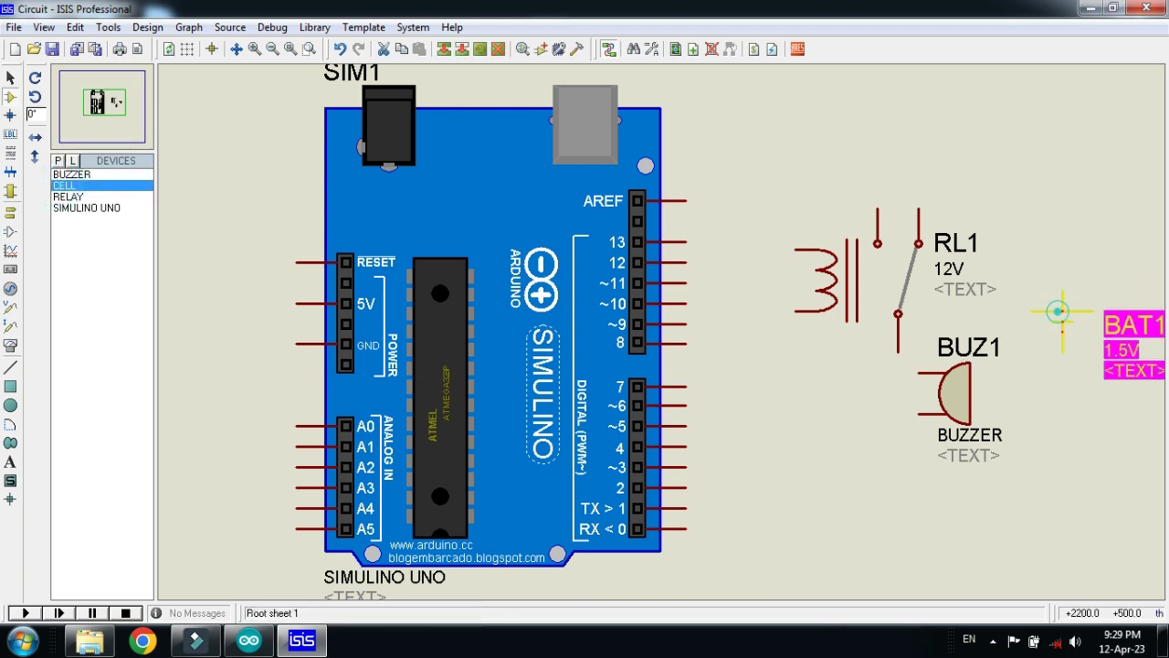
Step: Wire battery BAT1, the RL1 contacts and buzzer BUZ1 into a loop
drag(1056, 311, 1054, 298)
click(1041, 279)
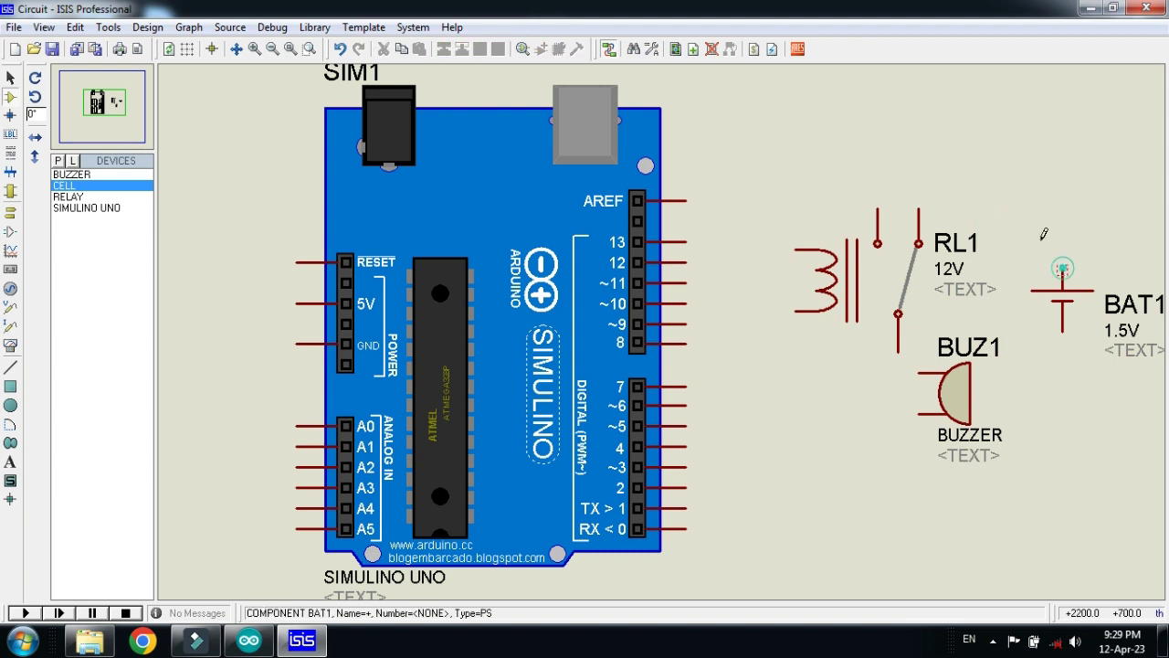
click(1062, 268)
click(876, 210)
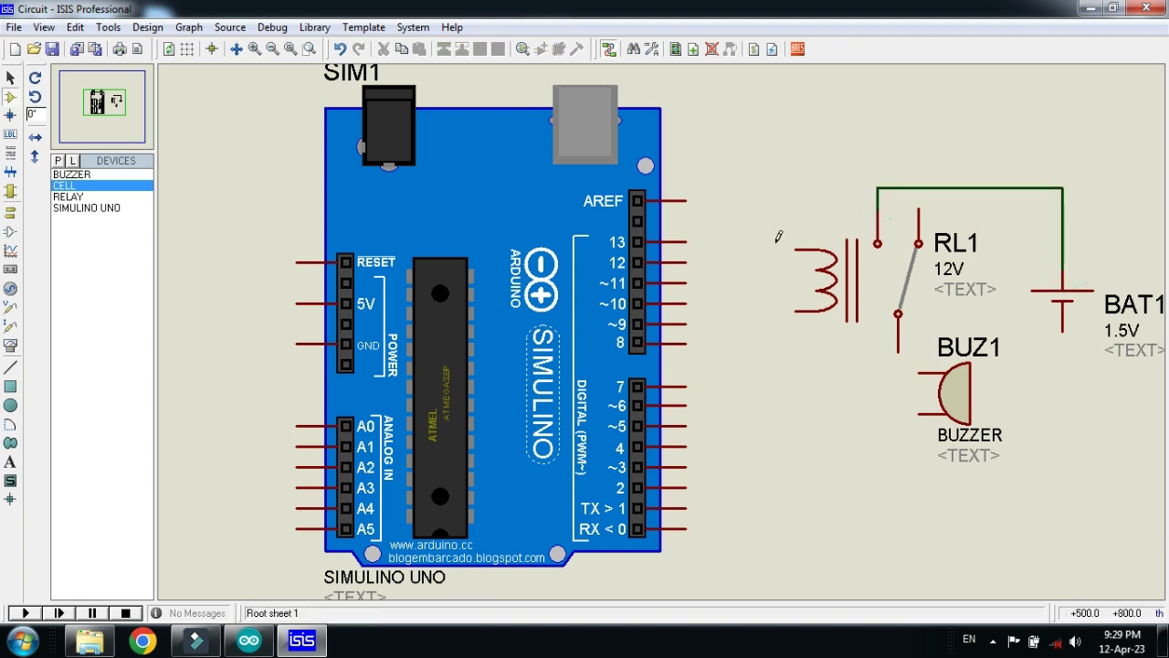
click(898, 351)
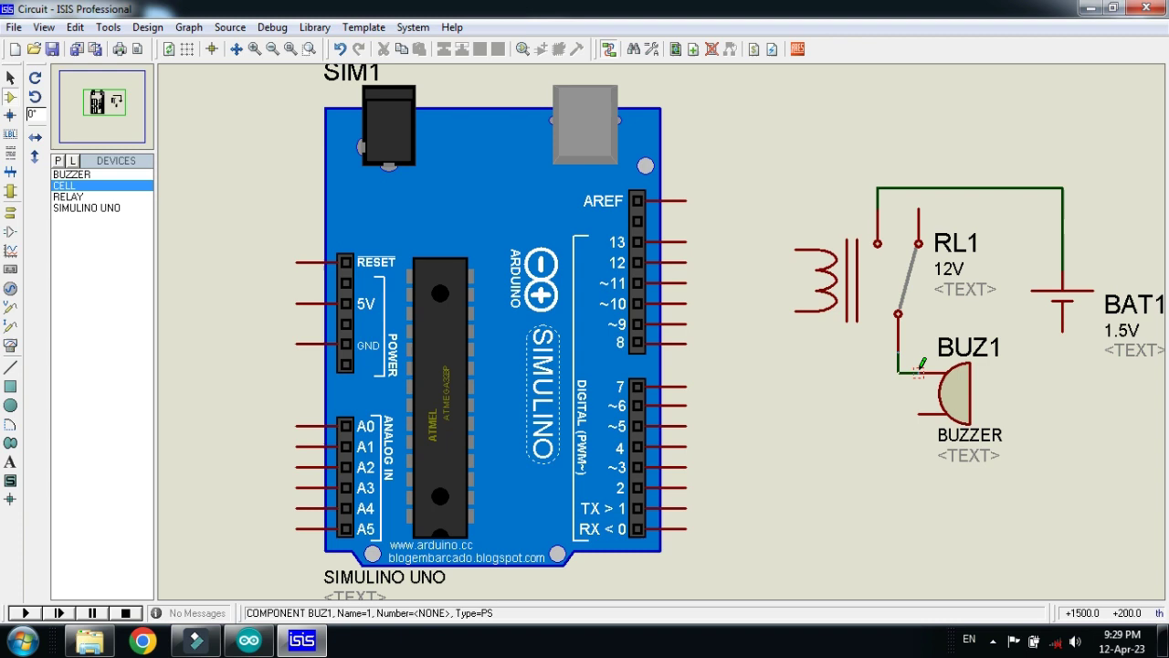
click(918, 373)
click(1062, 327)
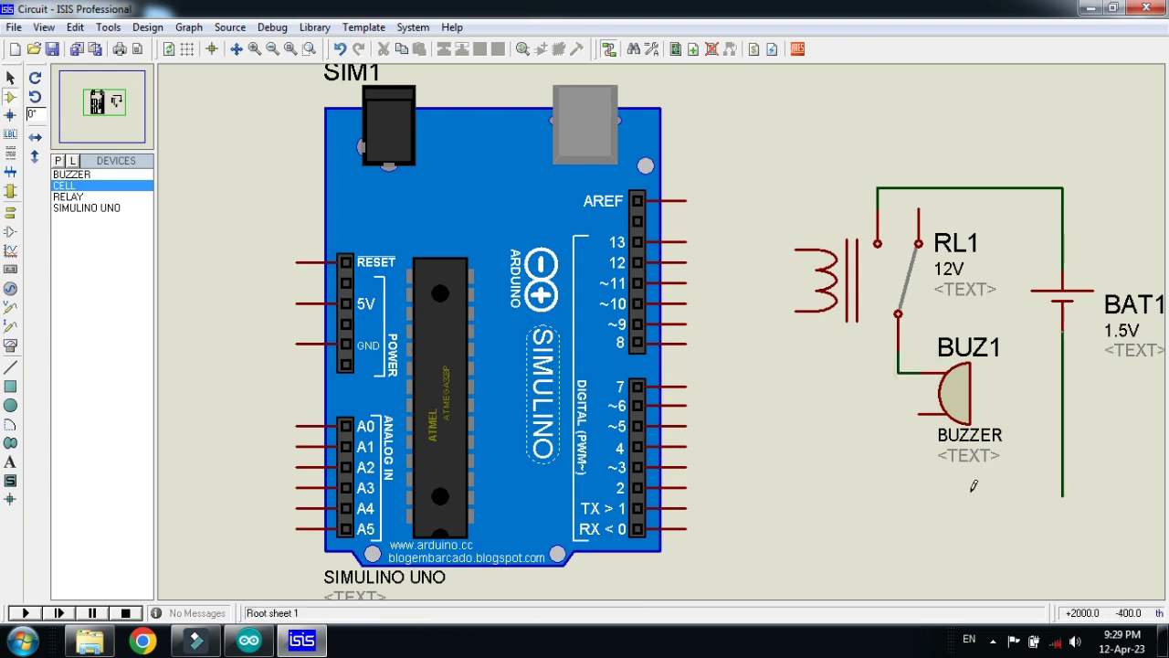
click(917, 414)
drag(1062, 306, 1062, 347)
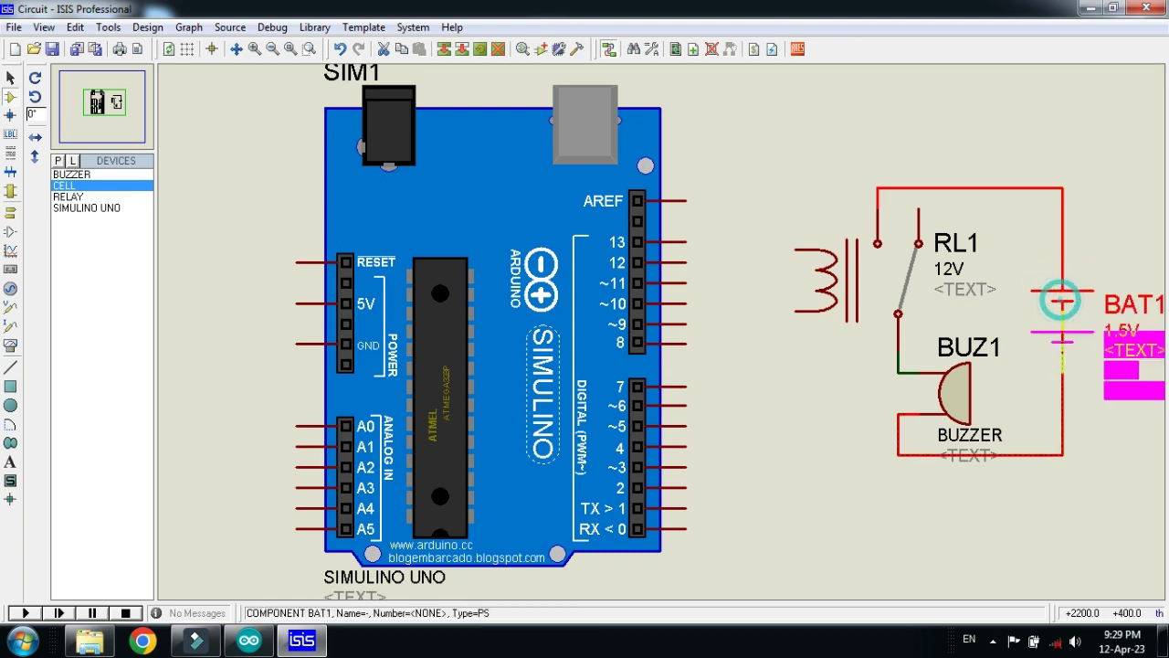
click(782, 352)
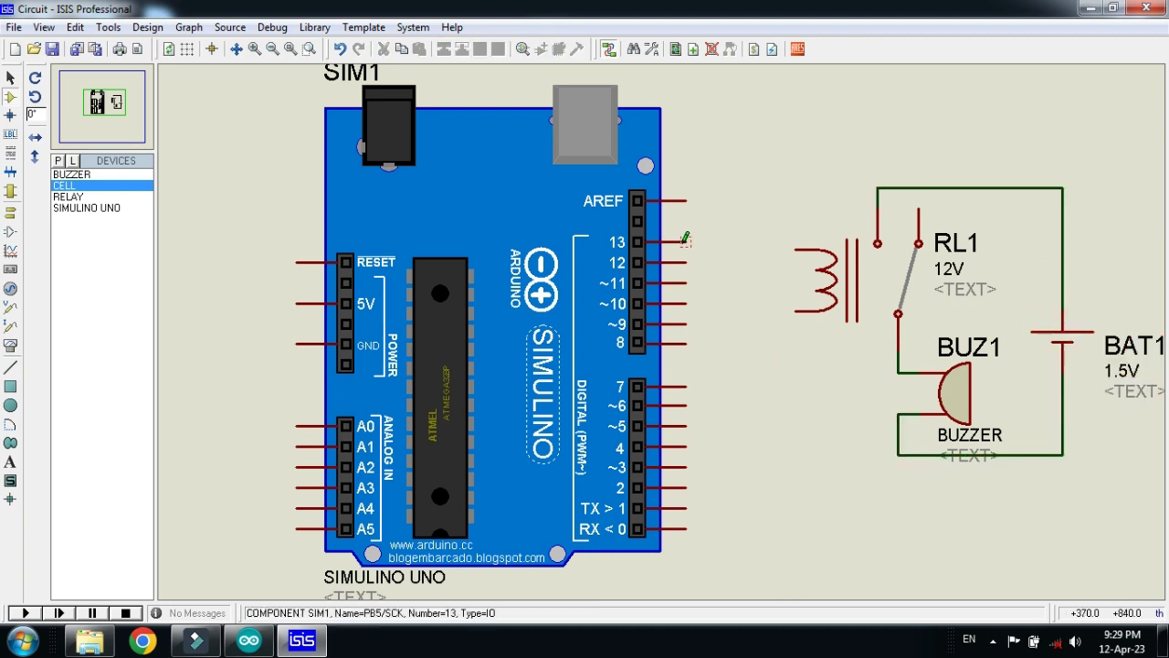
Step: Wire pin 13 to the relay coil, then ground the coil and buzzer–battery wire
click(685, 241)
click(789, 248)
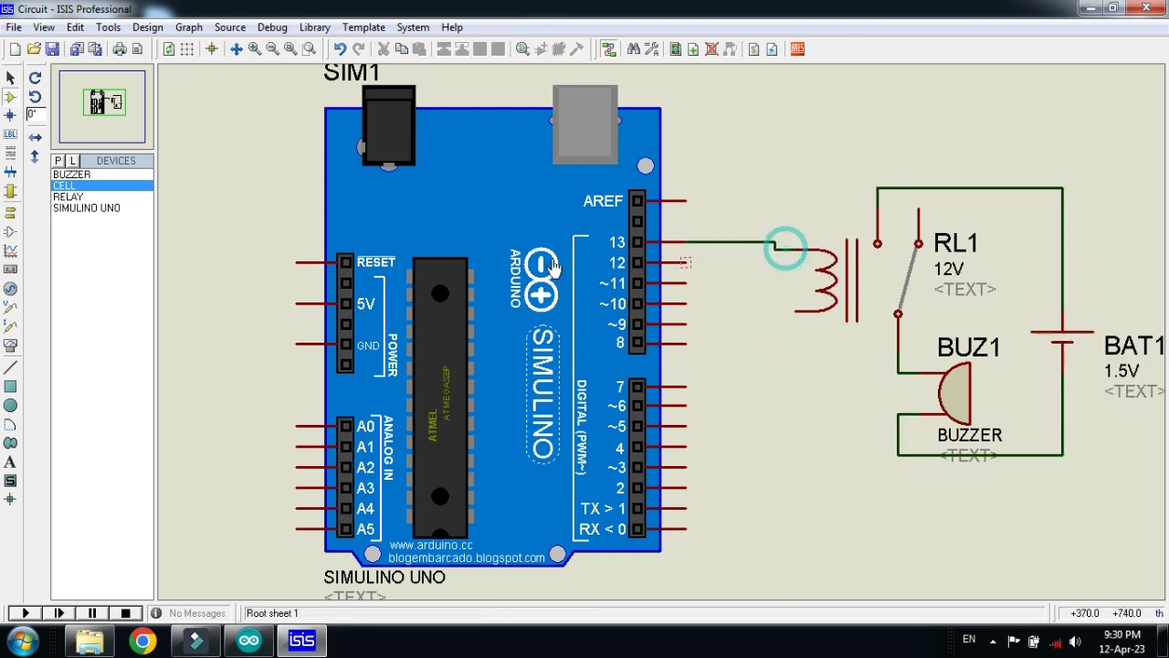
click(10, 212)
click(74, 230)
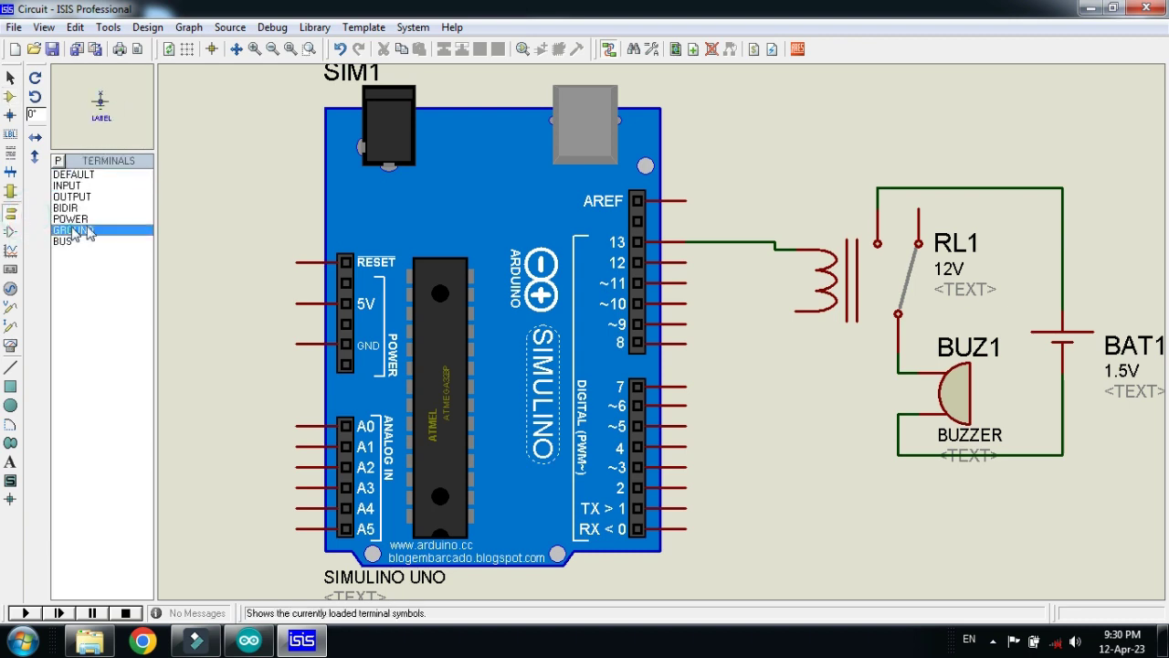
click(782, 391)
click(776, 326)
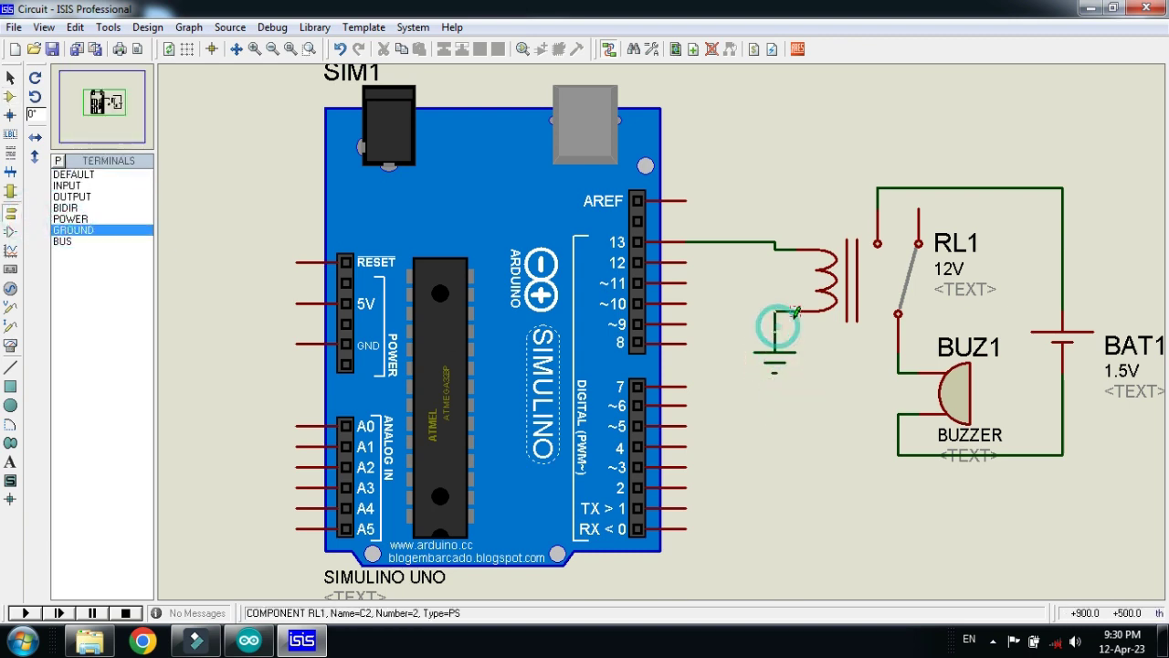
click(795, 314)
click(1041, 475)
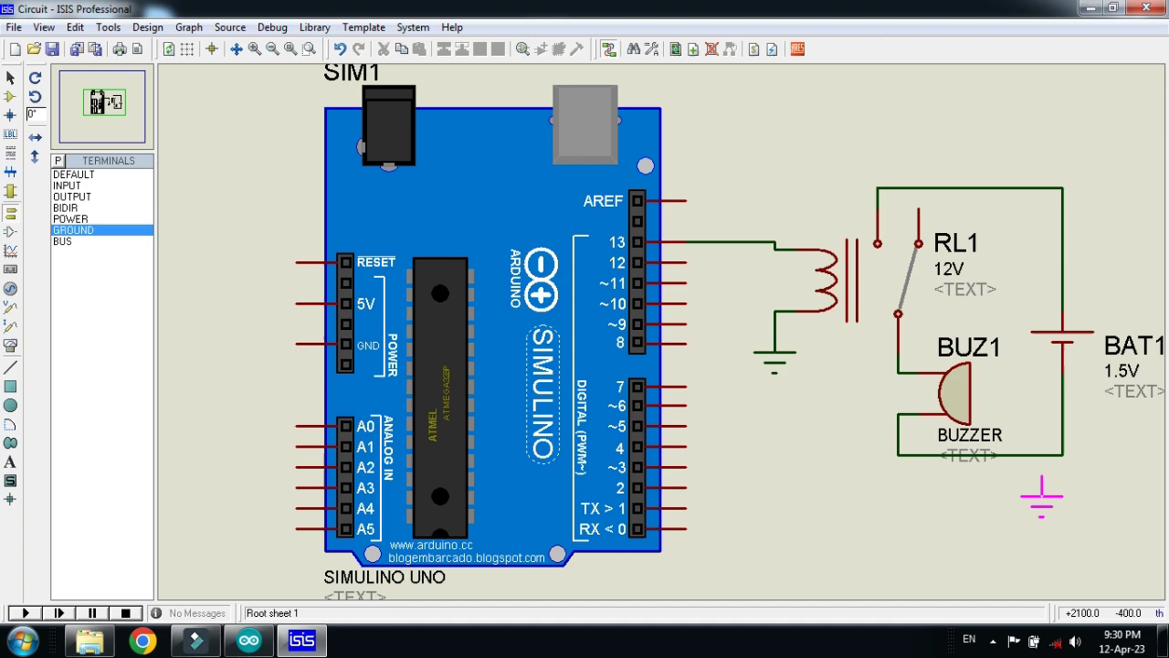
click(1041, 477)
click(1041, 454)
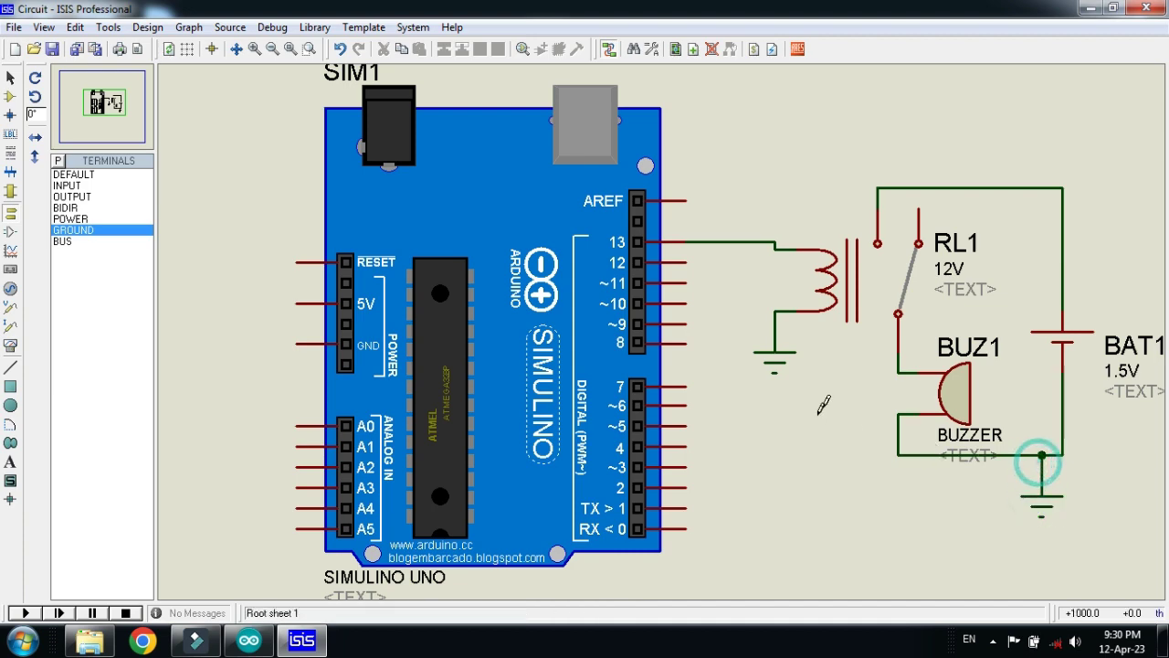
Step: Change relay RL1's component value from 12V to 5V
double_click(881, 287)
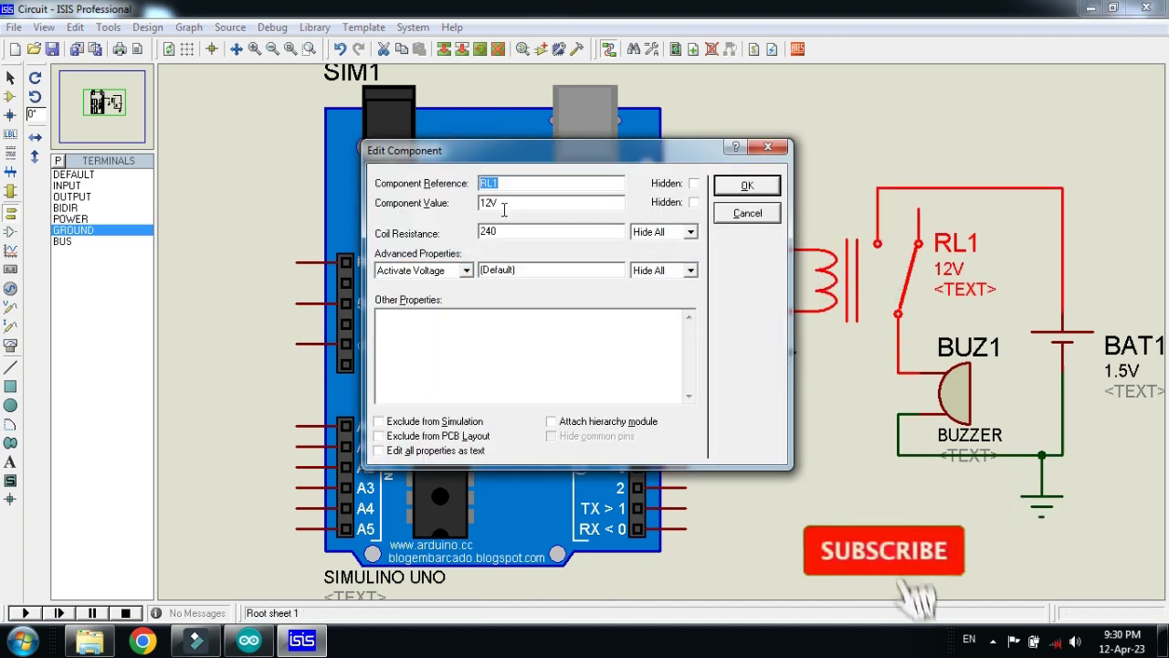
double_click(487, 202)
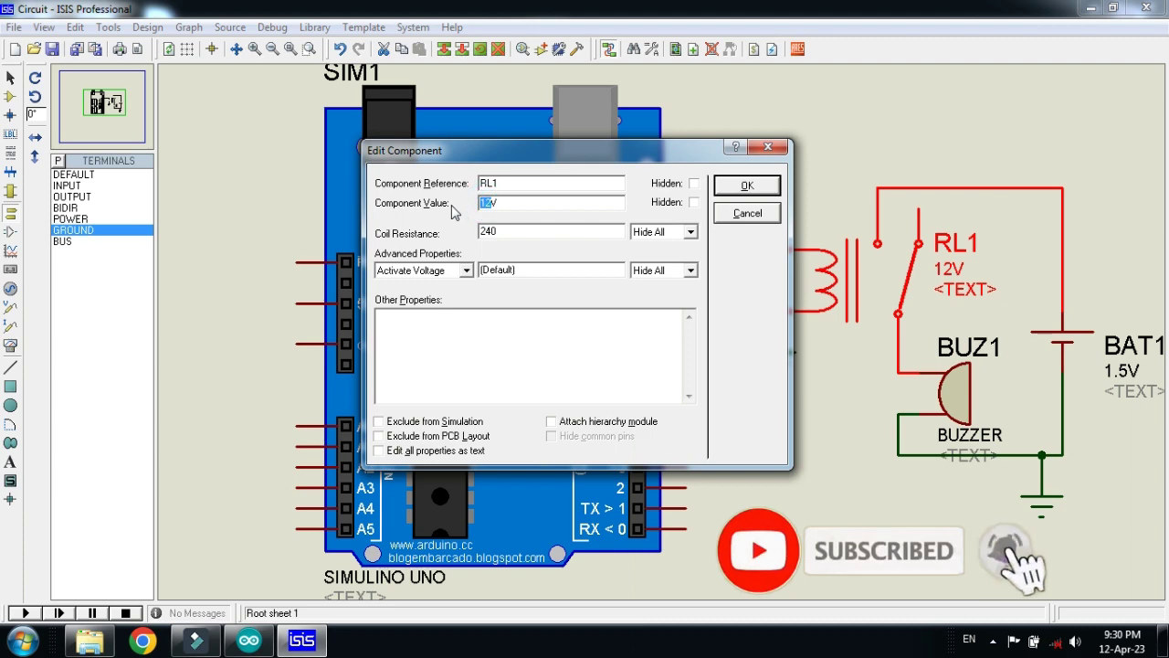
text(5V)
key(Return)
click(730, 301)
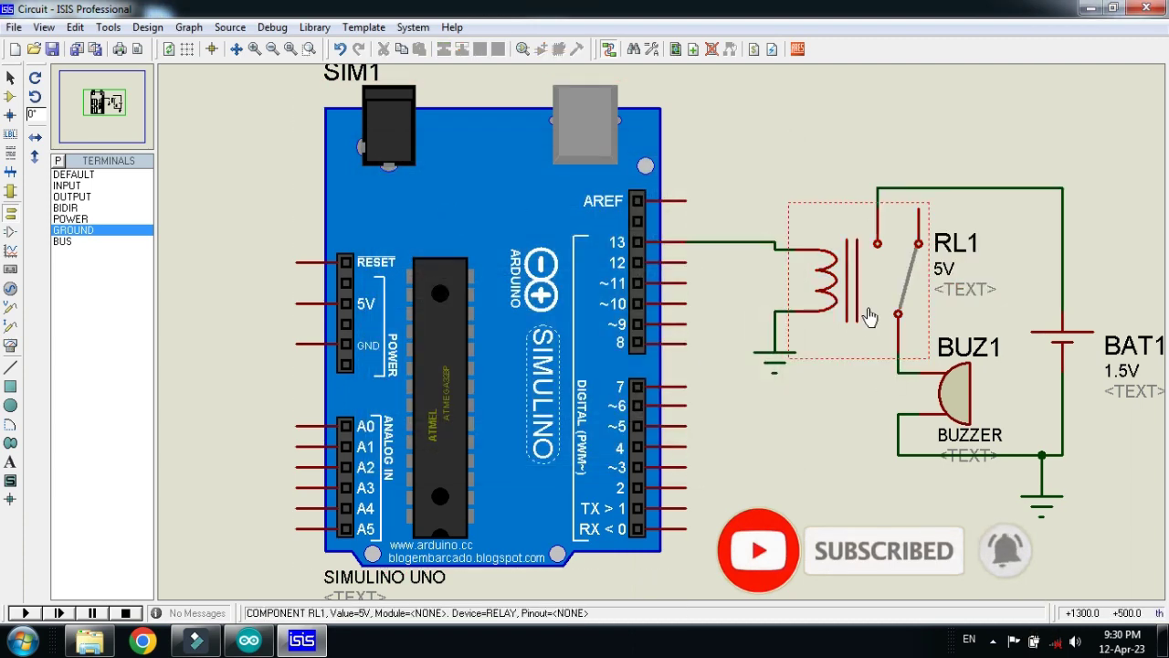
Step: Set battery BAT1's voltage to 12V and review buzzer BUZ1's settings
double_click(1062, 338)
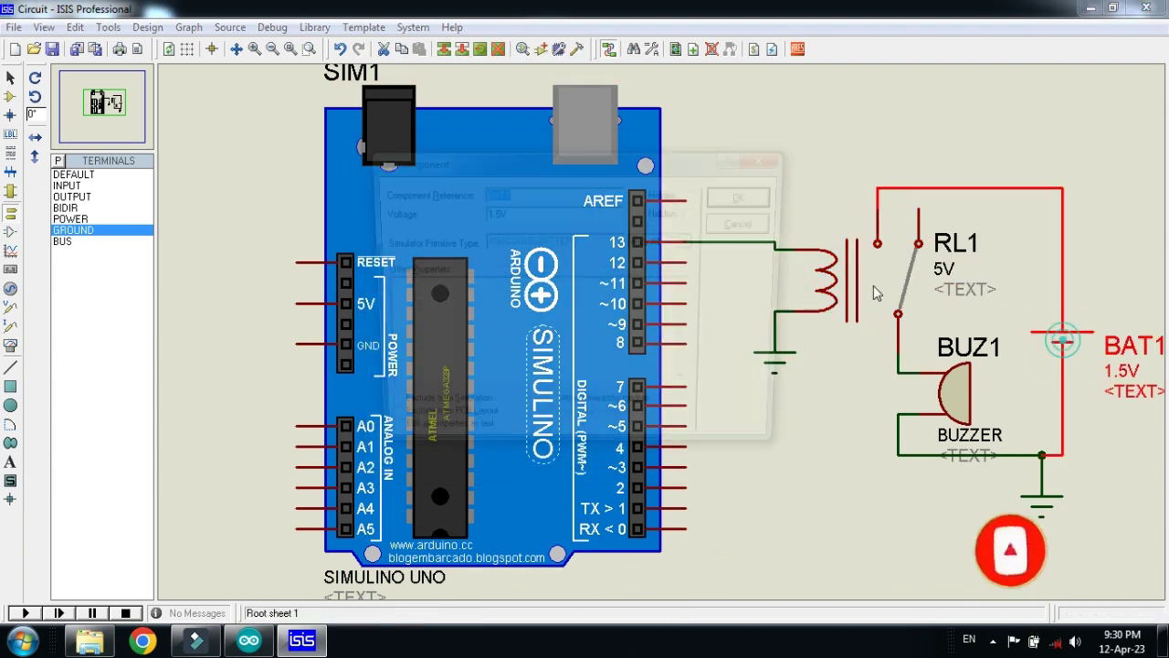
double_click(498, 212)
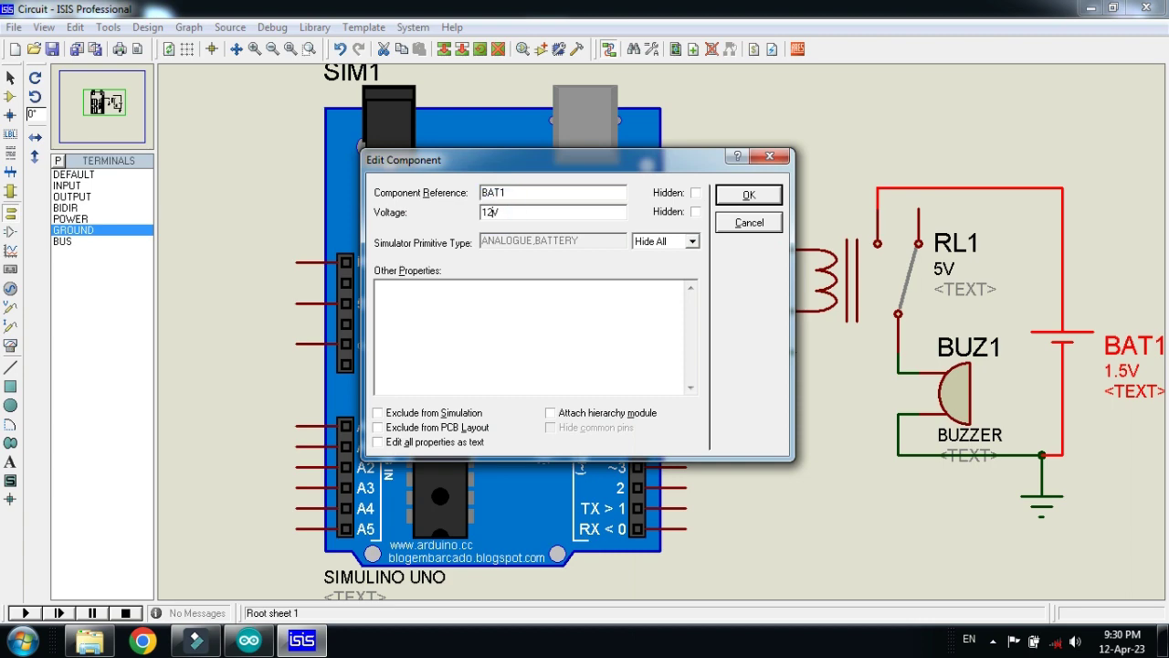
key(Return)
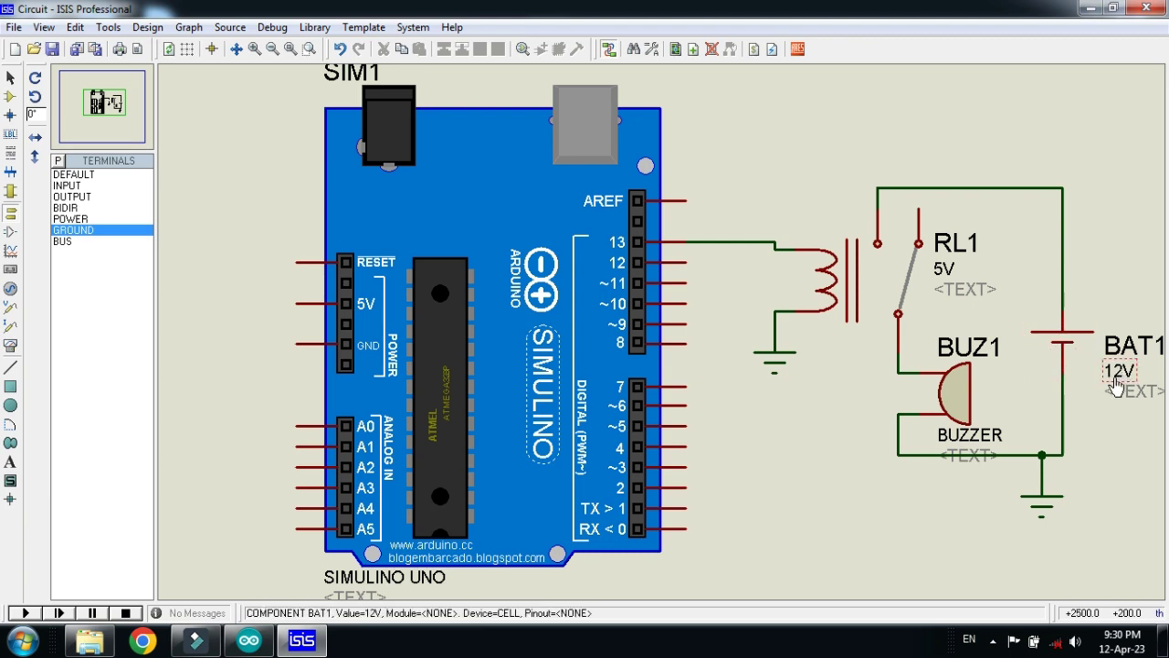
double_click(957, 396)
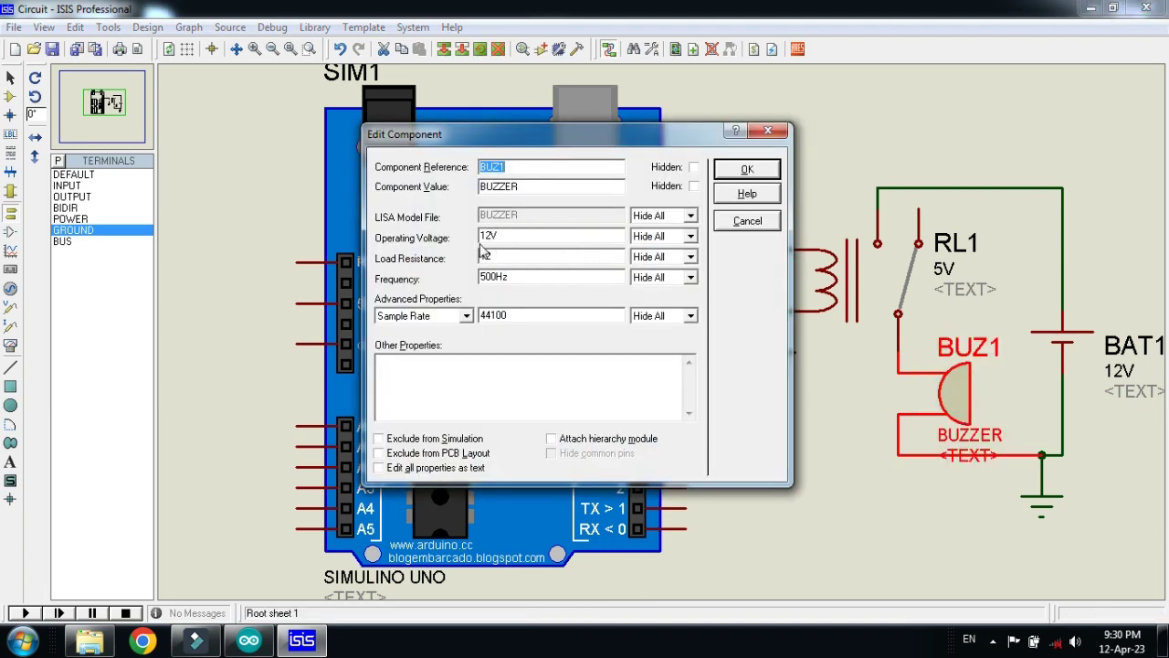
click(735, 170)
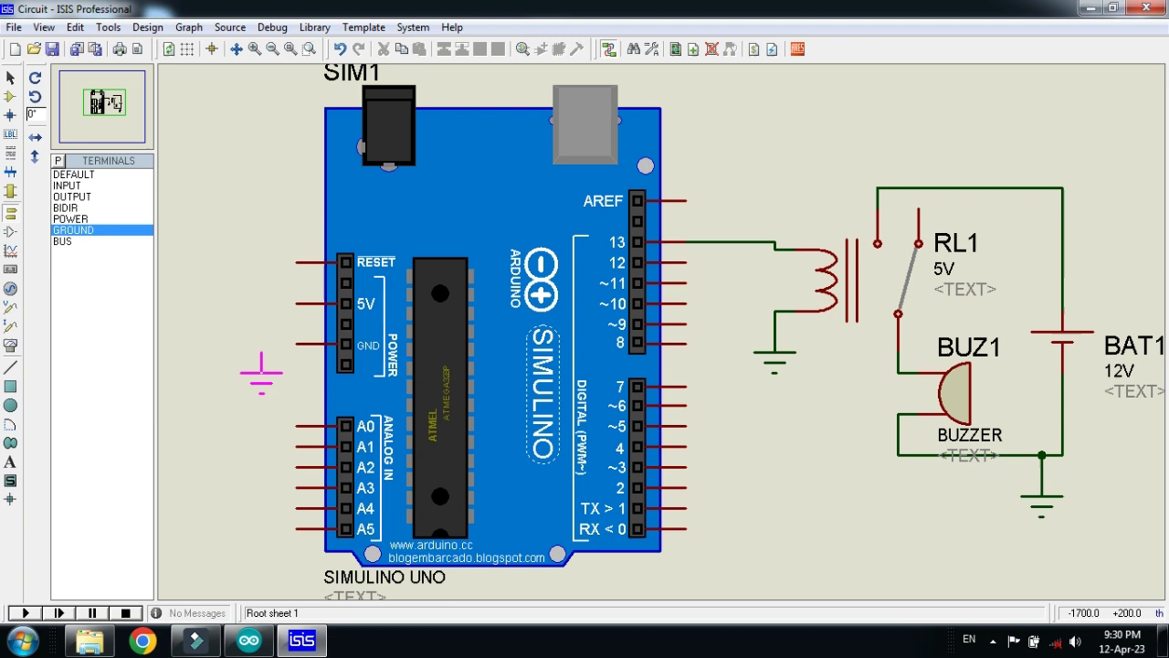
Step: Wire a ground terminal to the Simulino GND pin
click(281, 393)
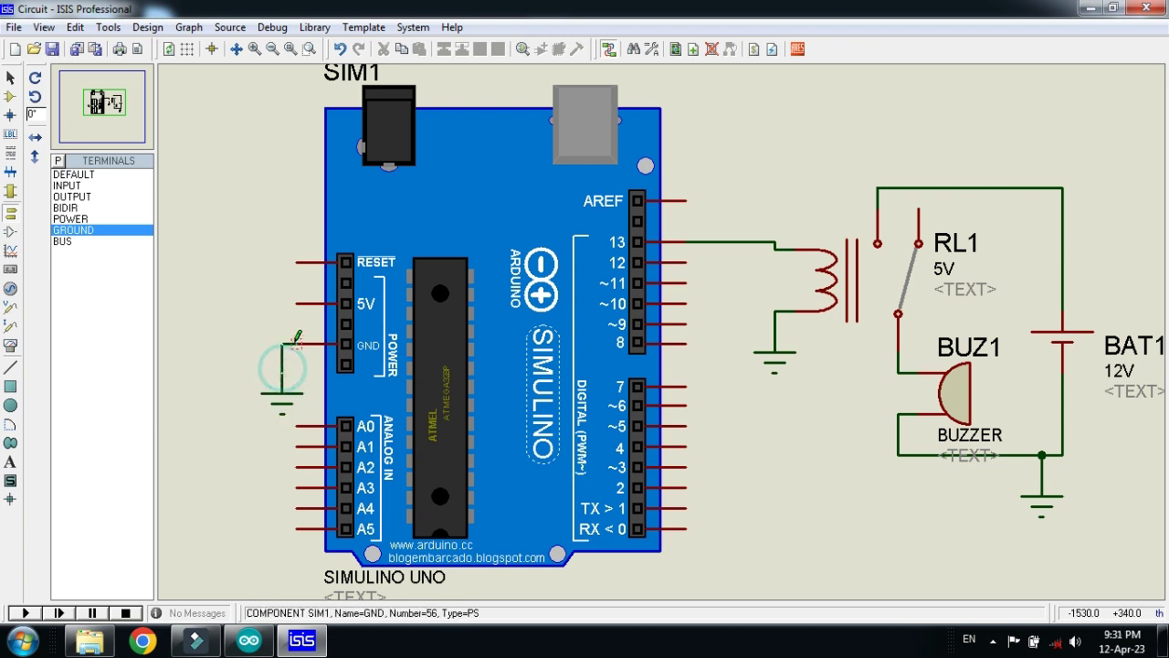
click(282, 372)
click(296, 344)
Step: Wire a POWER terminal to the Simulino 5V pin, then bring up the Arduino sketch
click(87, 220)
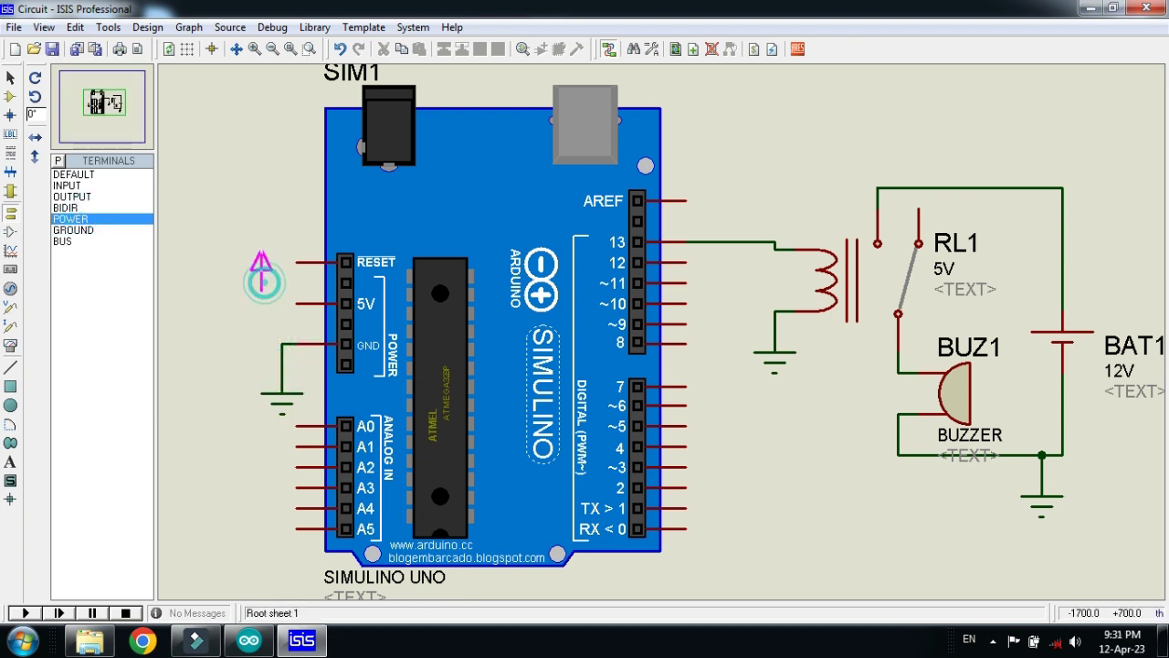
click(280, 268)
click(282, 283)
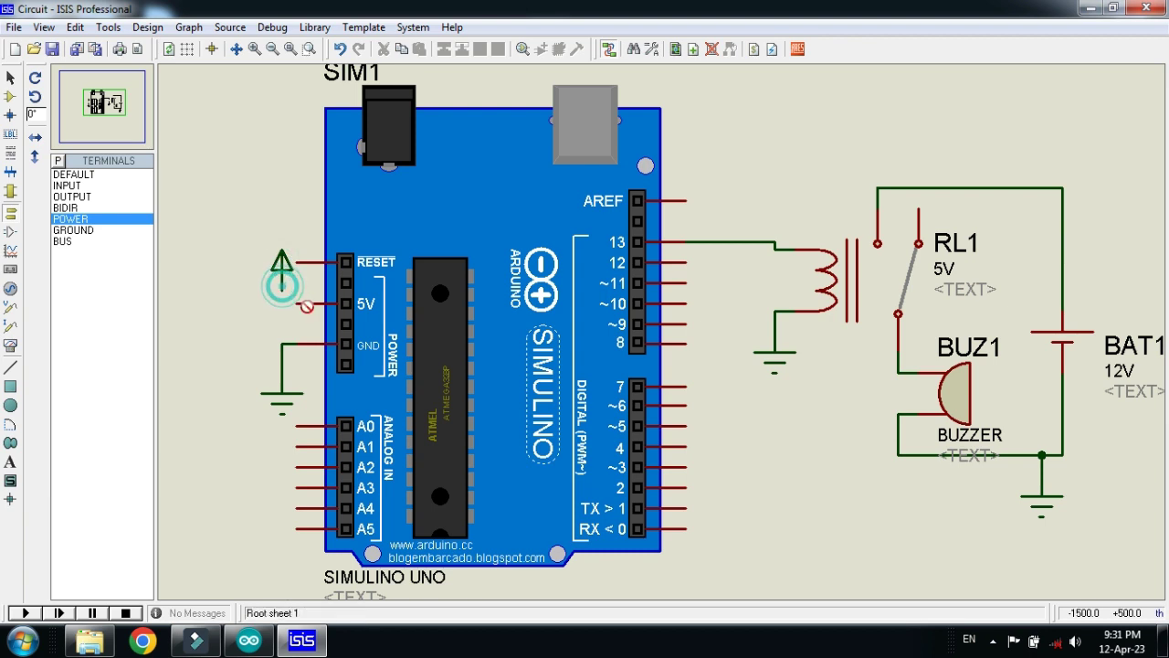
click(297, 304)
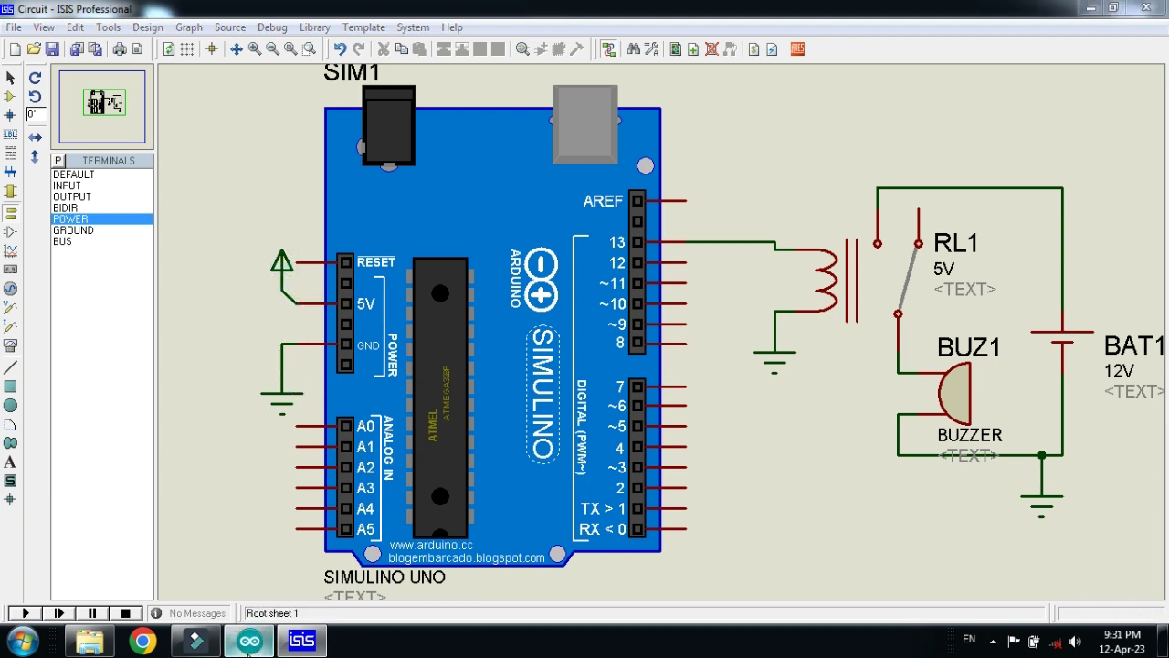
click(249, 640)
click(348, 608)
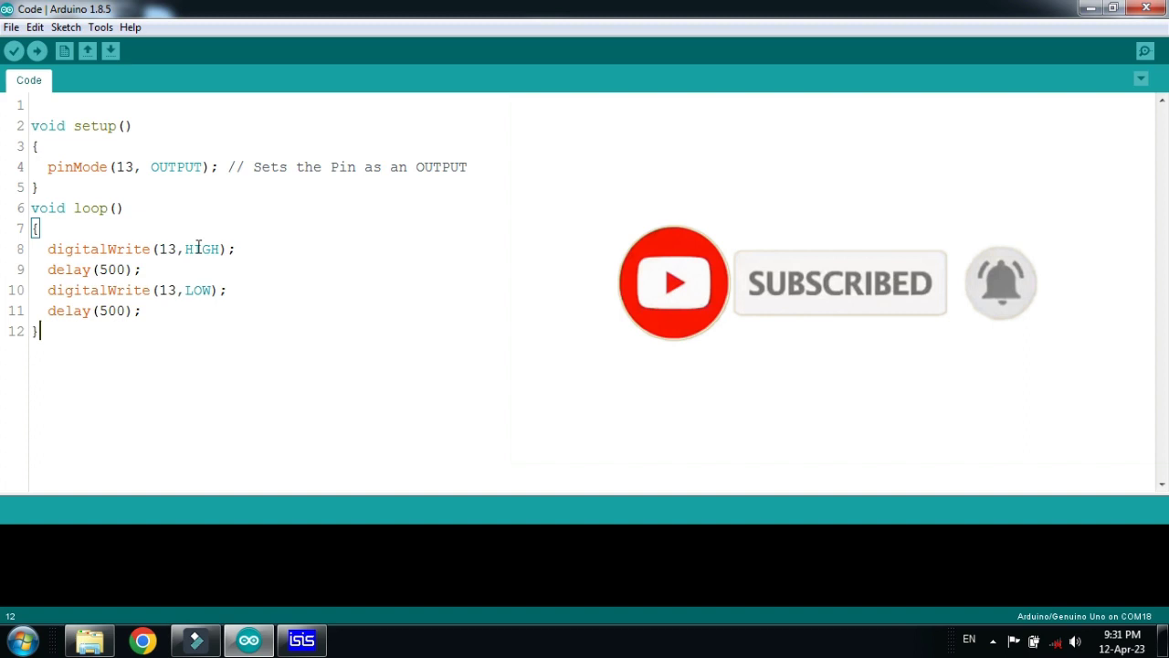
double_click(166, 249)
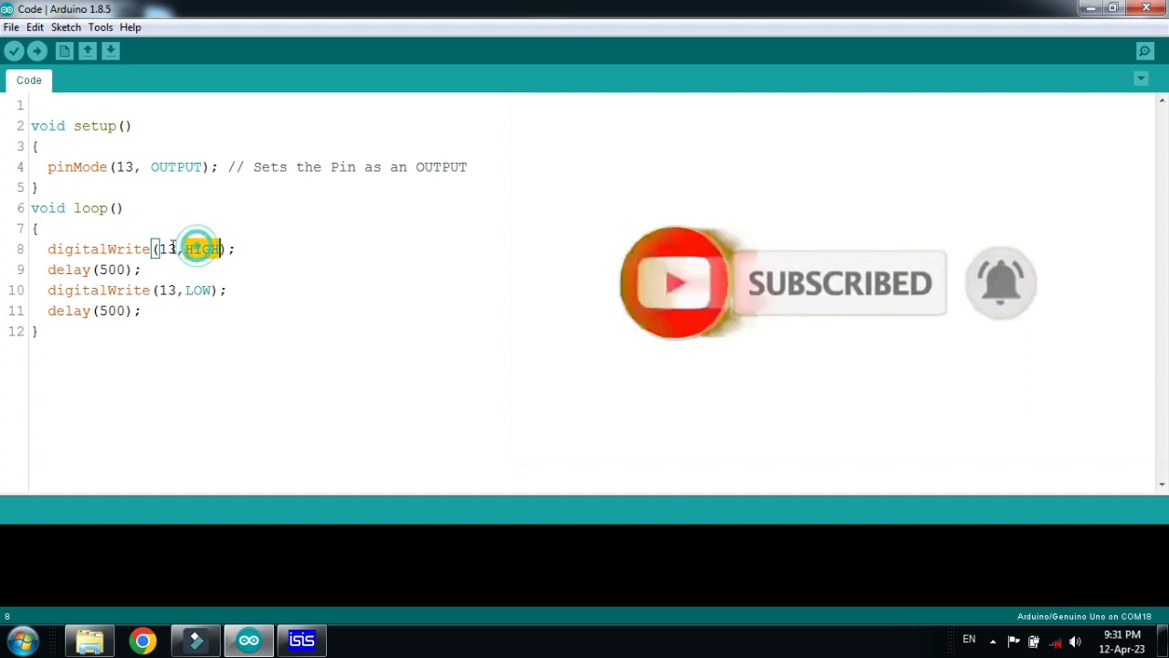
double_click(108, 270)
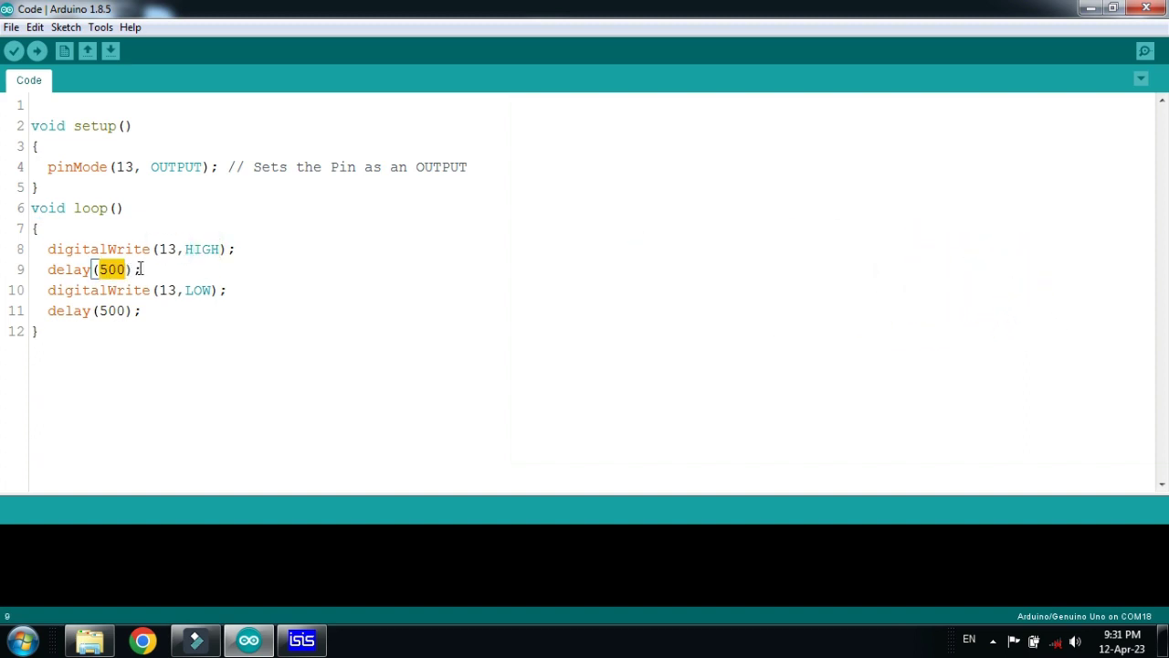
click(189, 287)
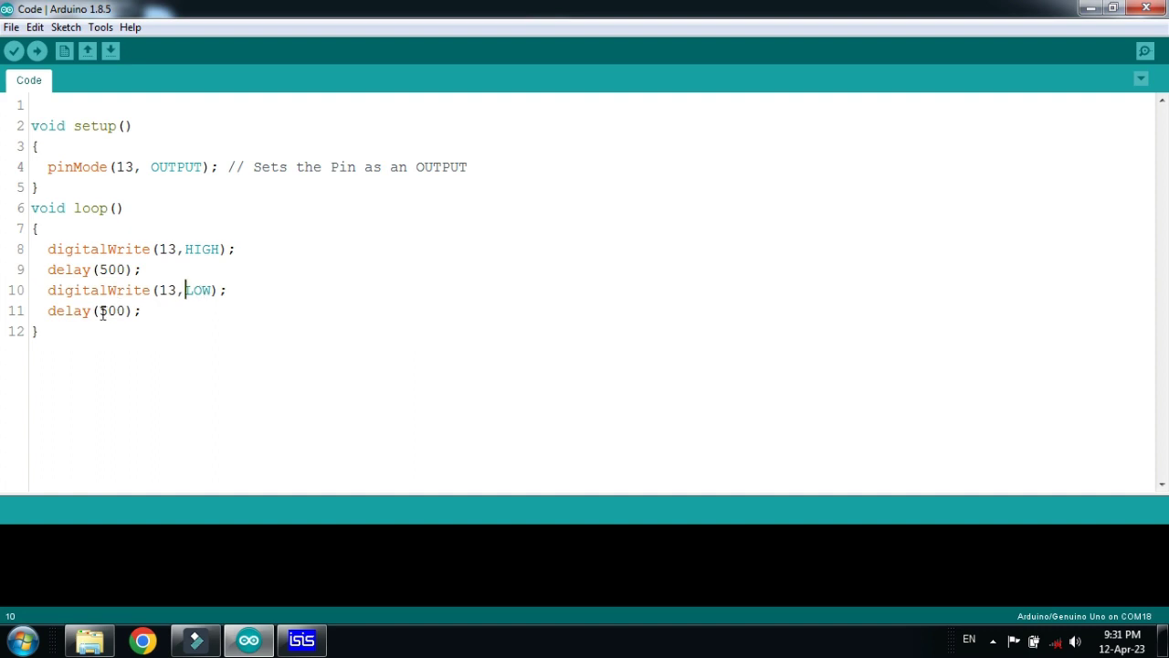
click(194, 251)
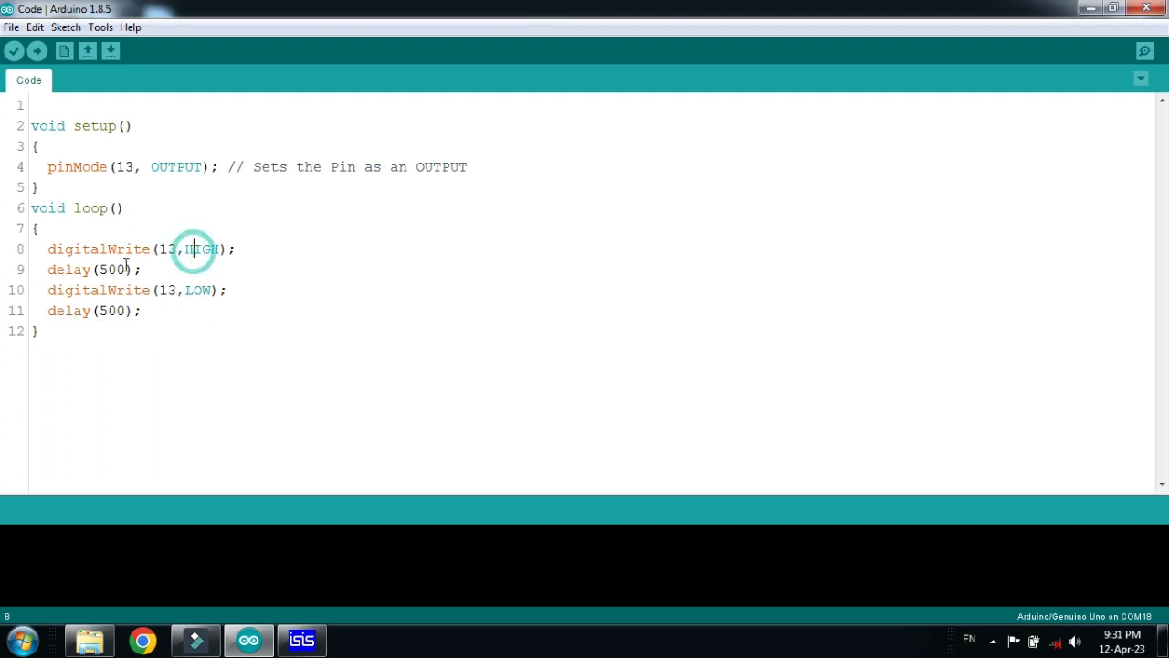
click(235, 250)
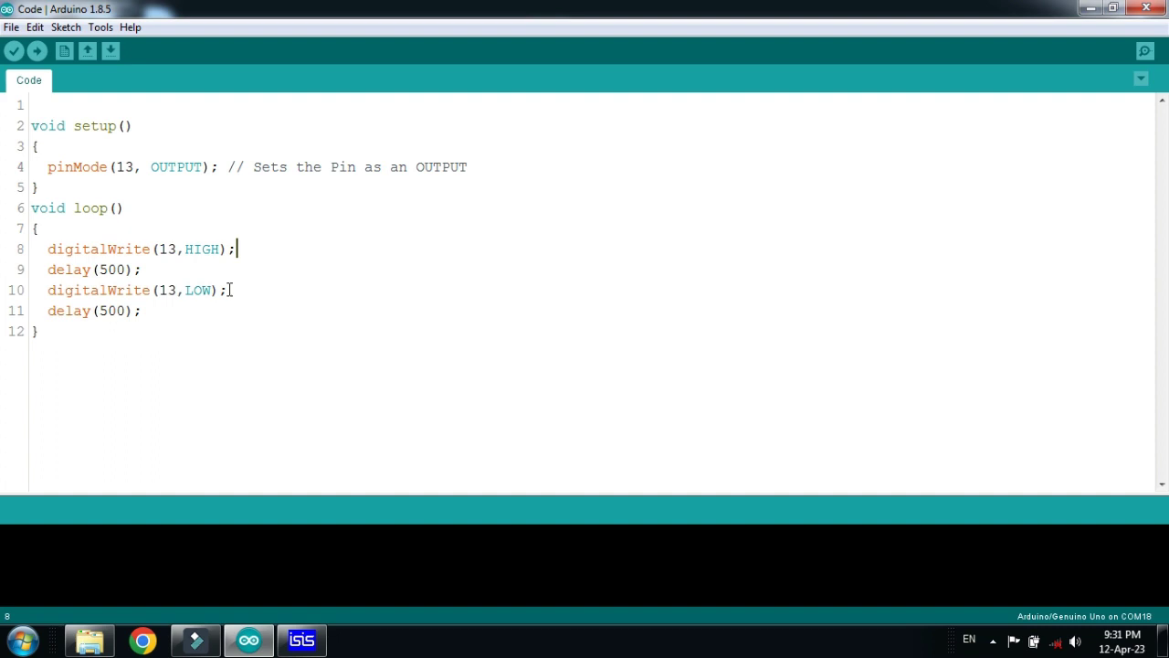
Step: Compile the sketch and select the Code.ino.hex path in the enlarged build output
click(16, 55)
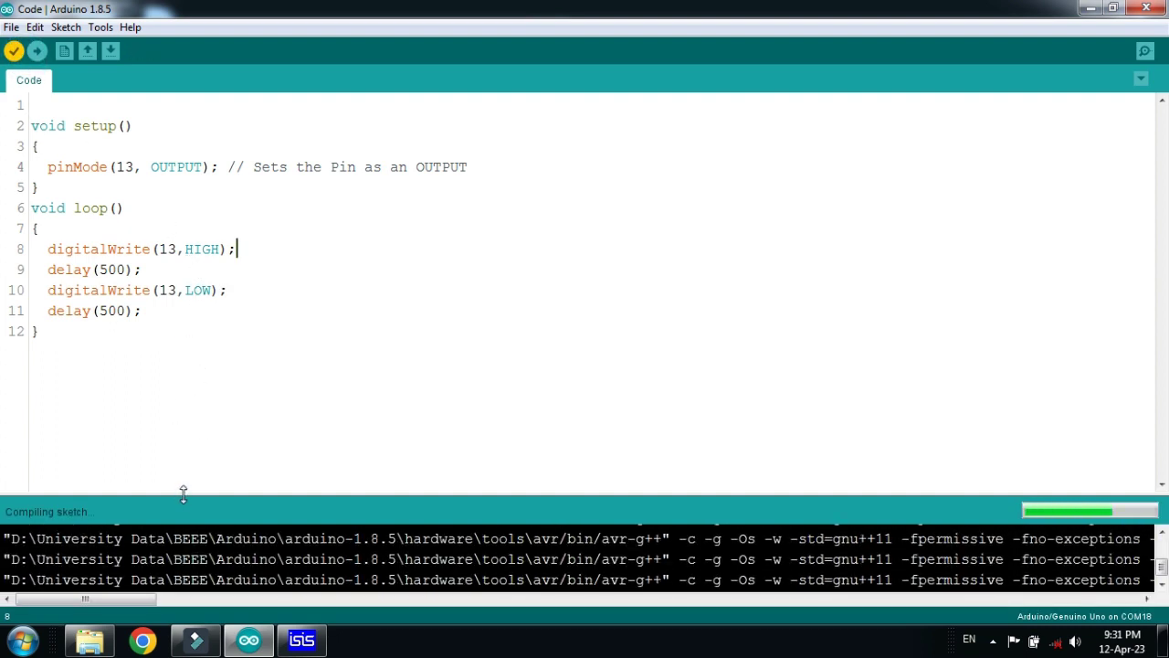
drag(182, 496, 181, 404)
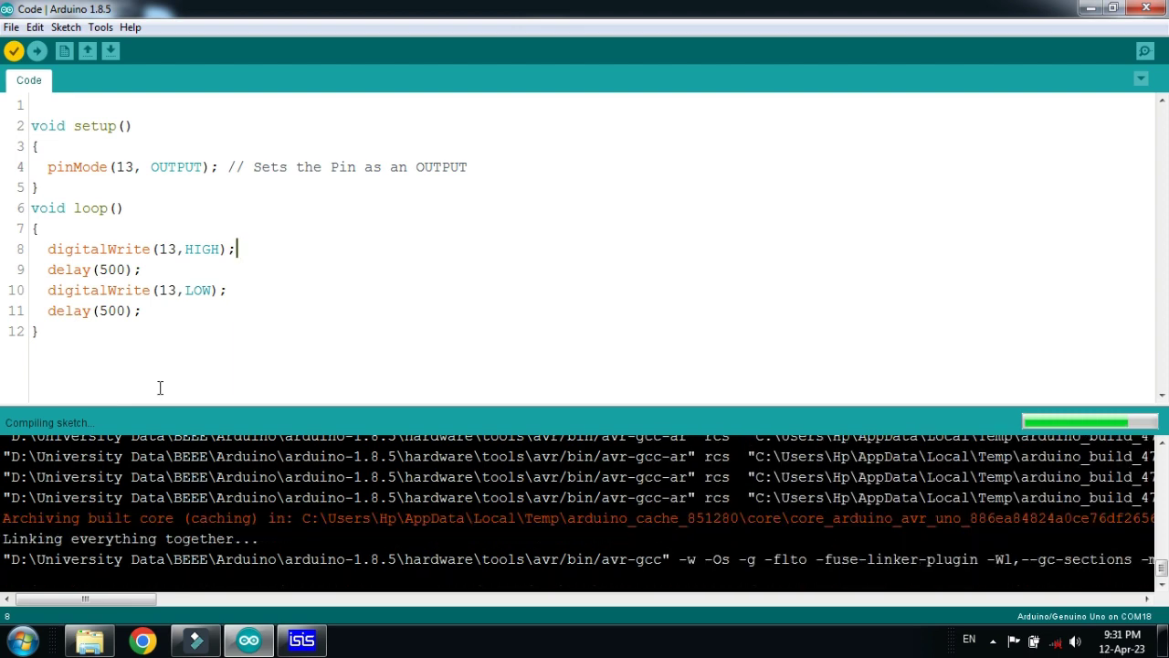
drag(125, 598, 257, 602)
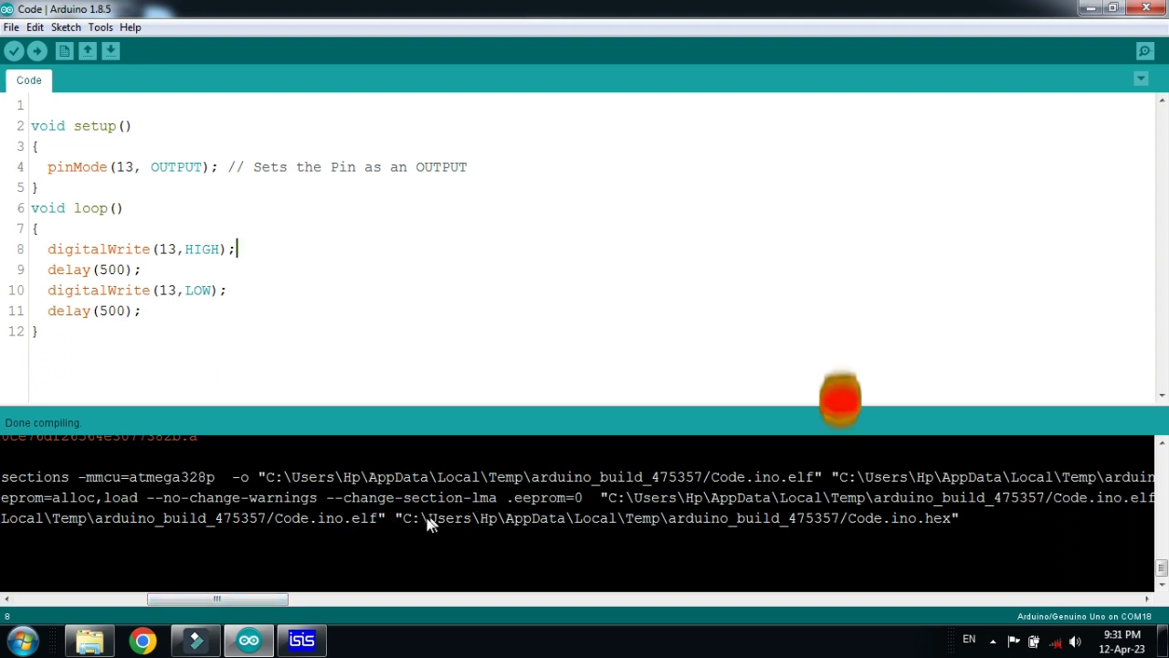
drag(402, 518, 946, 528)
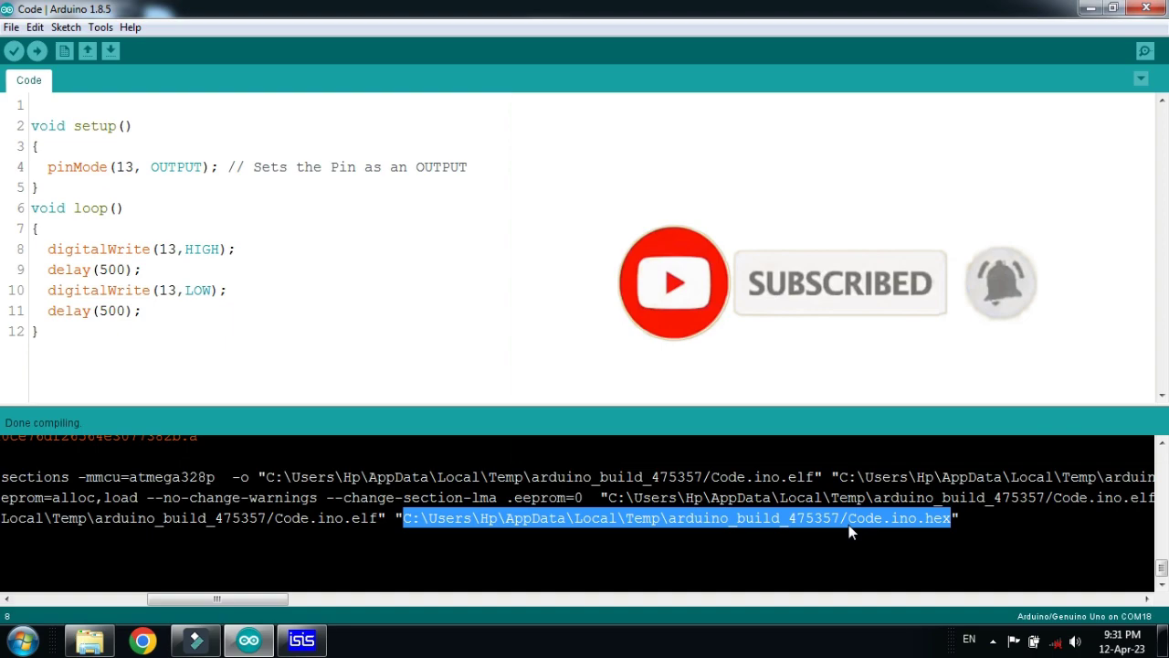
Step: Load Code.ino.hex as SIM1's program file, run the simulation, then return to Arduino IDE
click(302, 639)
right_click(594, 180)
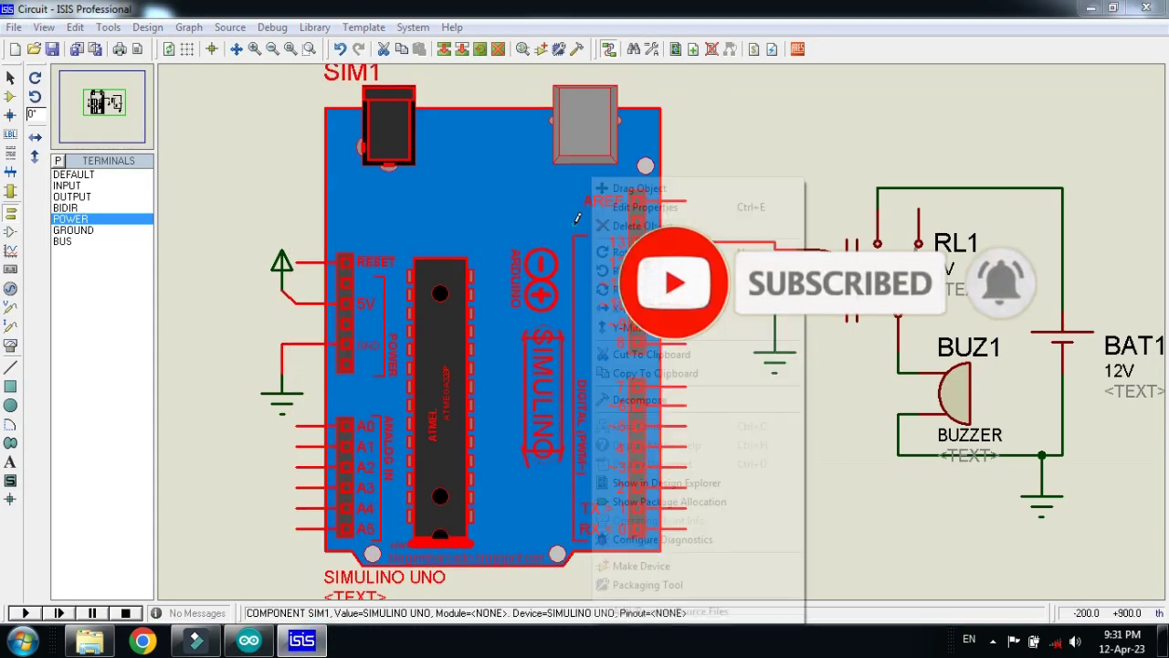
click(644, 207)
right_click(559, 155)
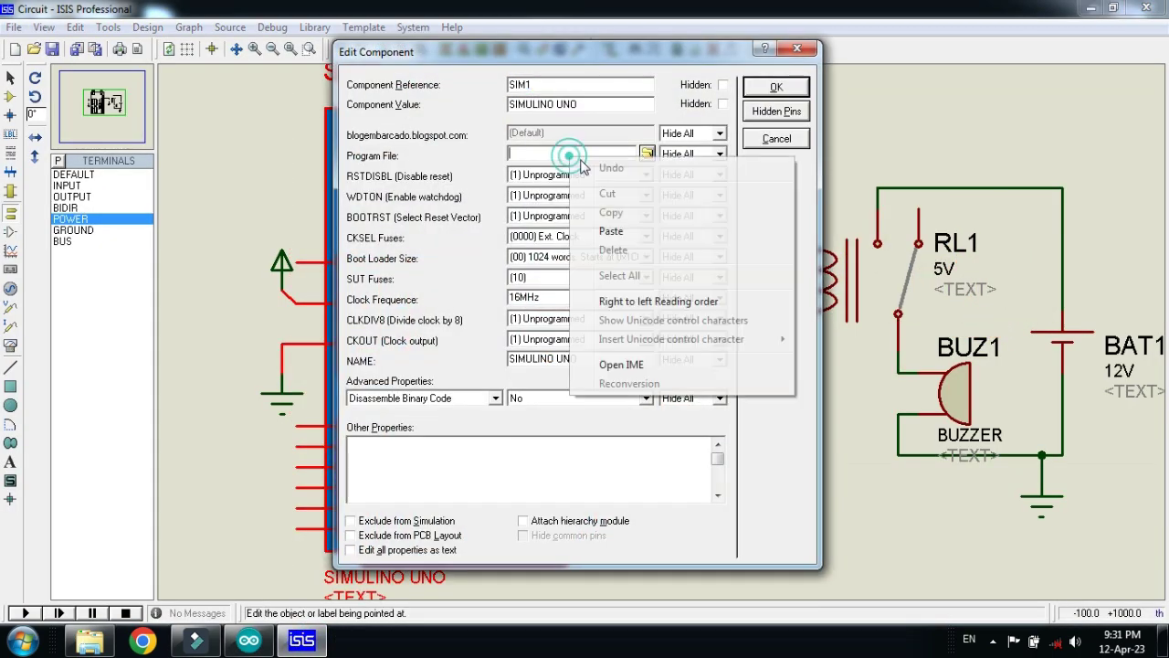
click(611, 232)
click(775, 86)
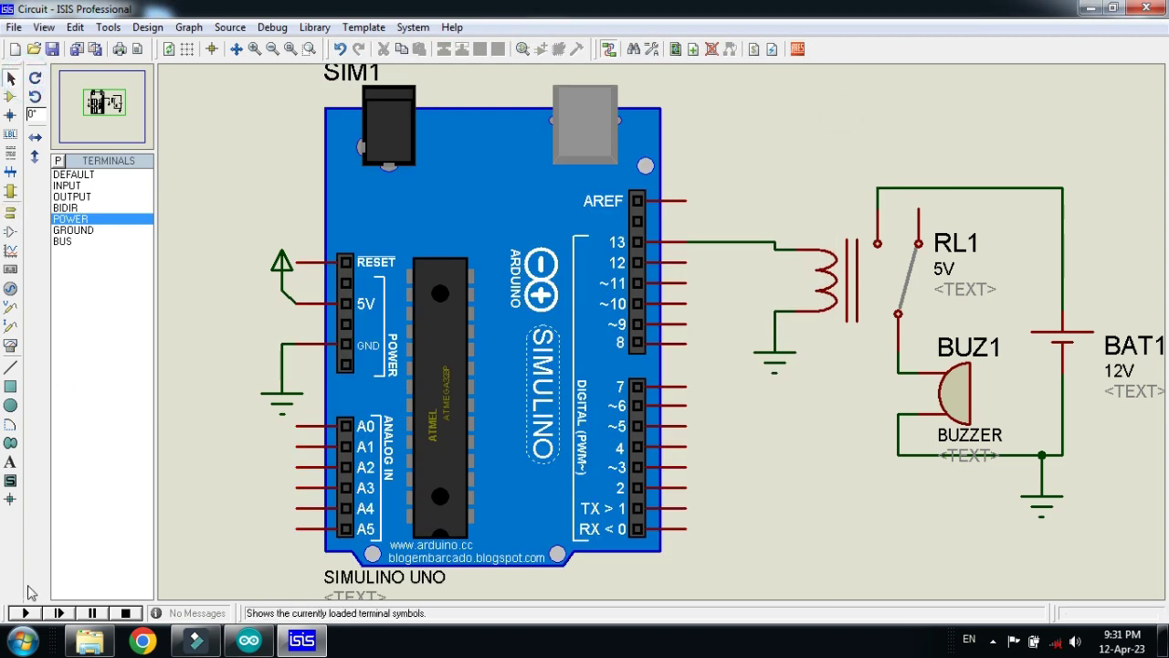
click(25, 612)
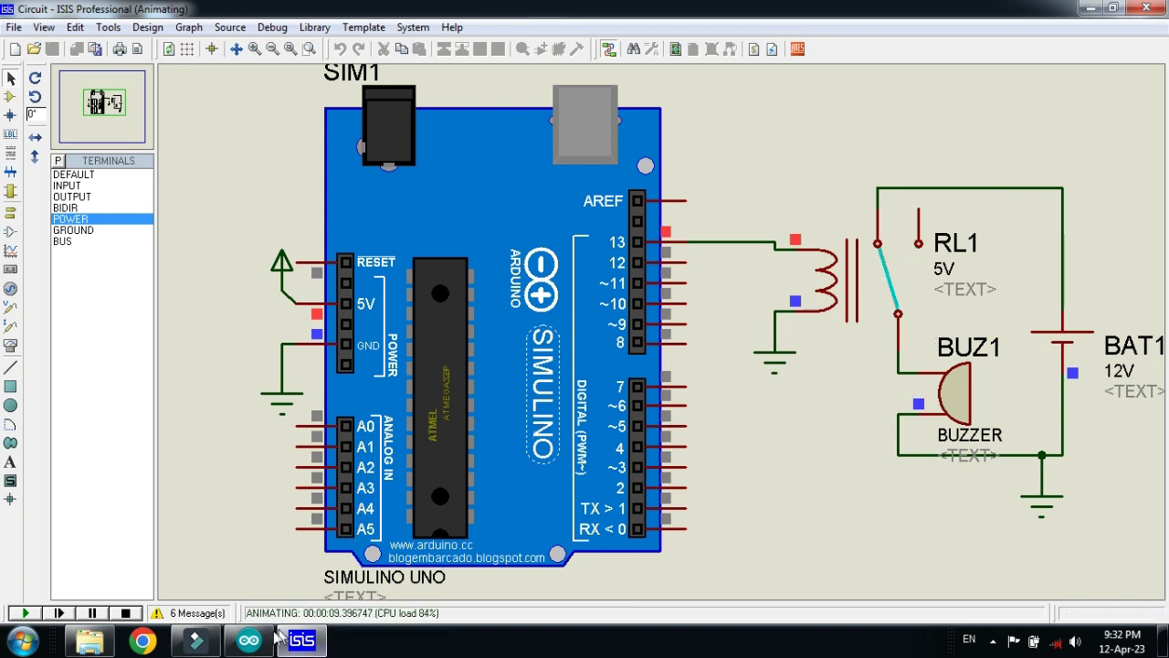
click(248, 640)
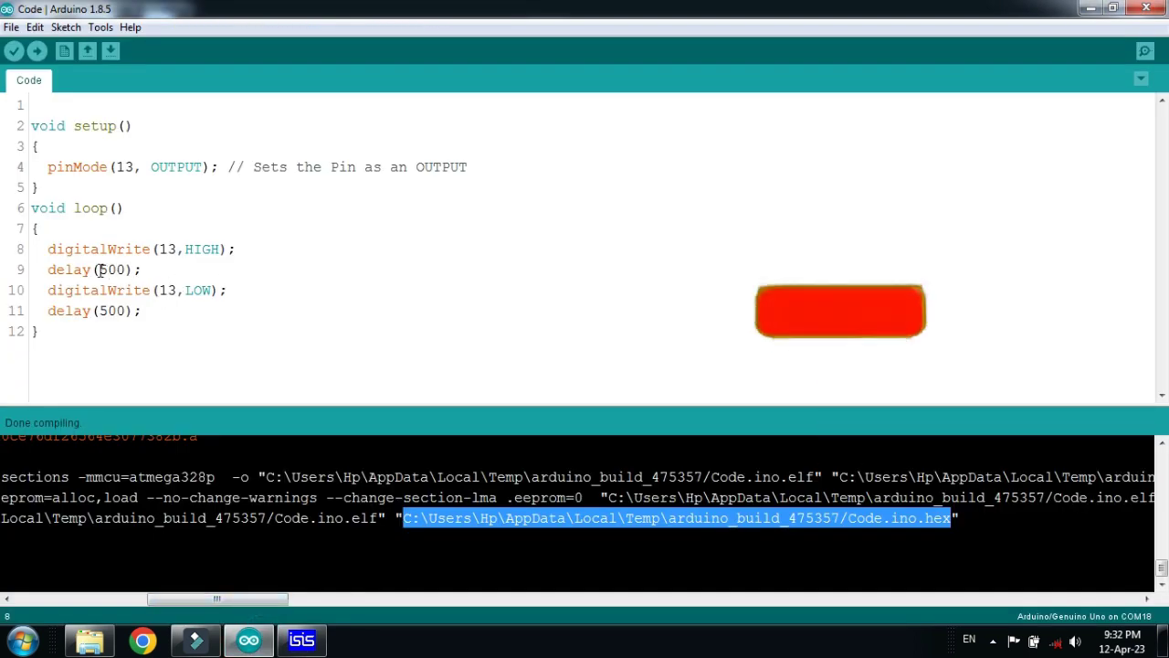
Step: Change the second delay from 500 to 1000 ms, save and recompile, then return to Proteus
click(104, 313)
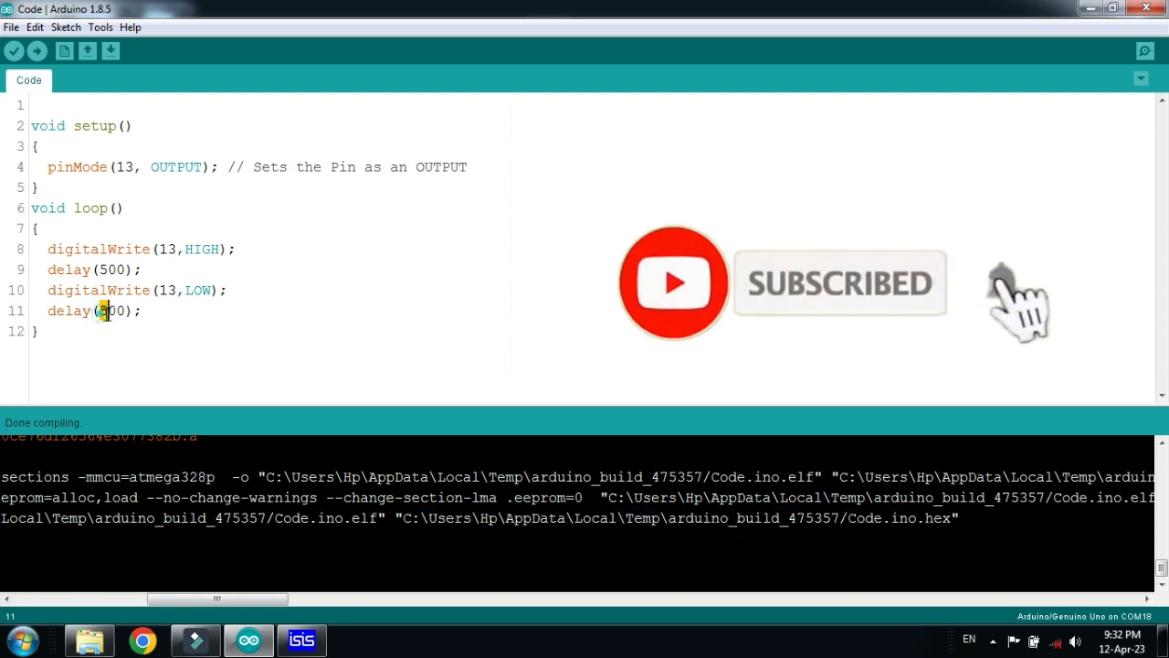
key(BackSpace)
text(10)
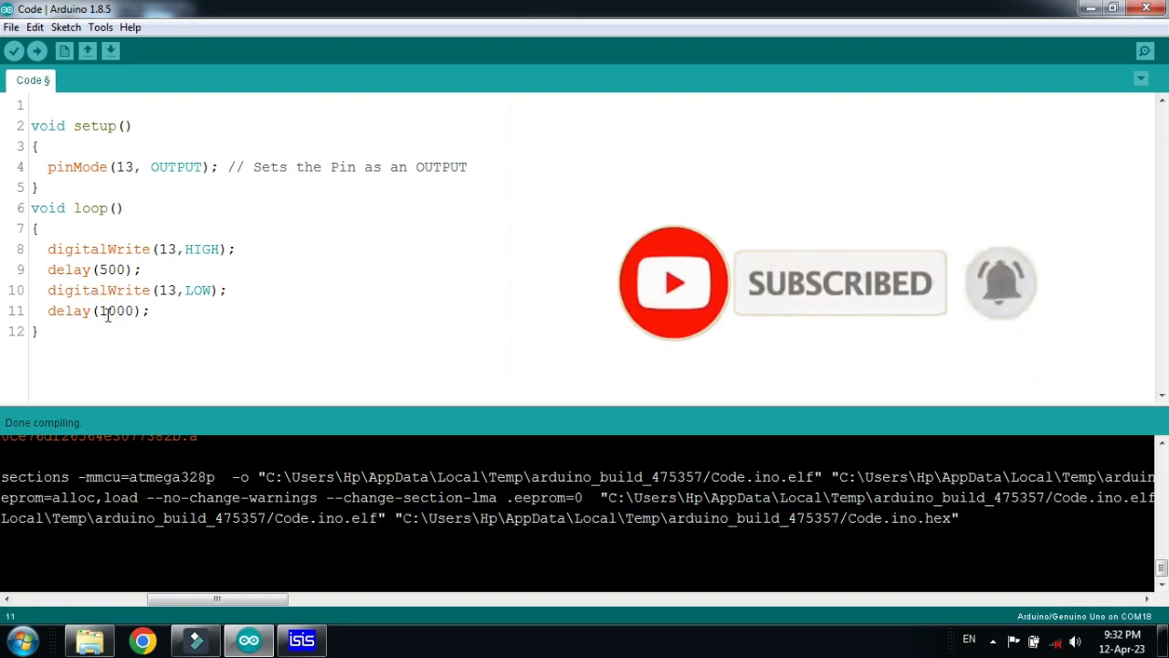
key(ctrl+r)
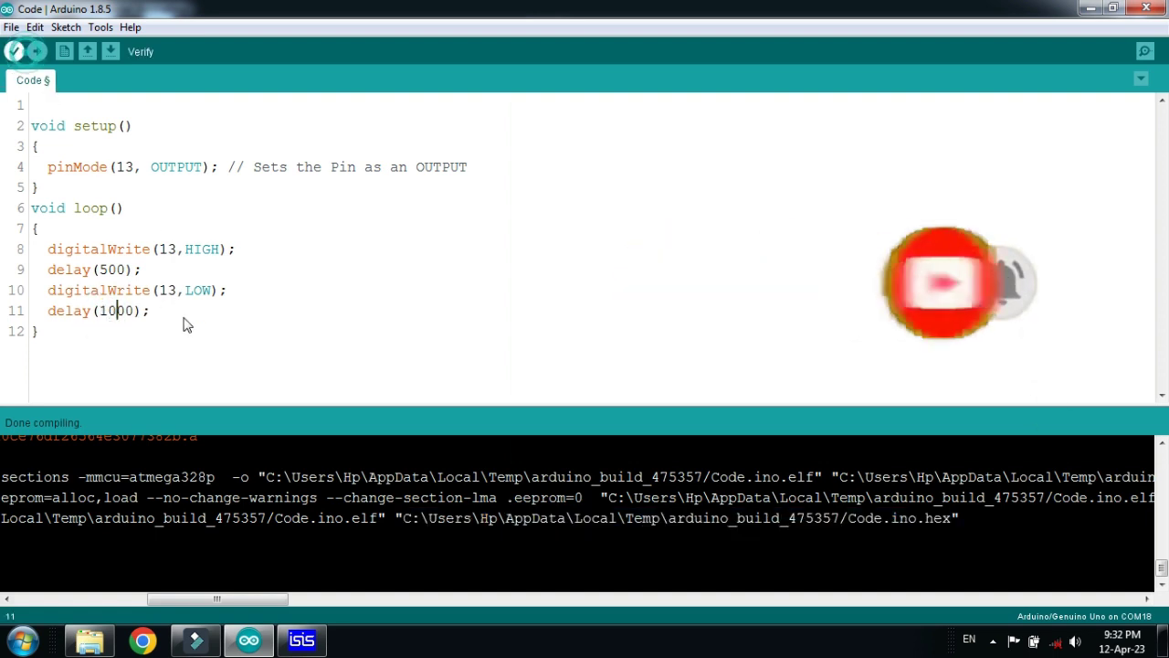
key(Down)
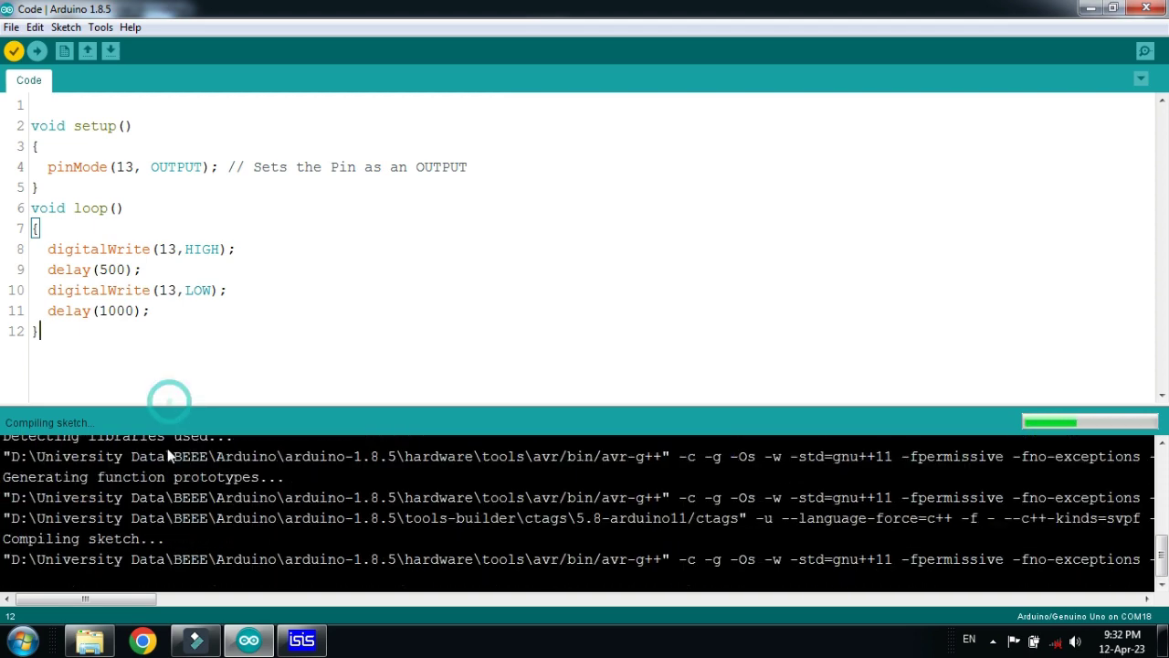
key(alt+Tab)
click(125, 613)
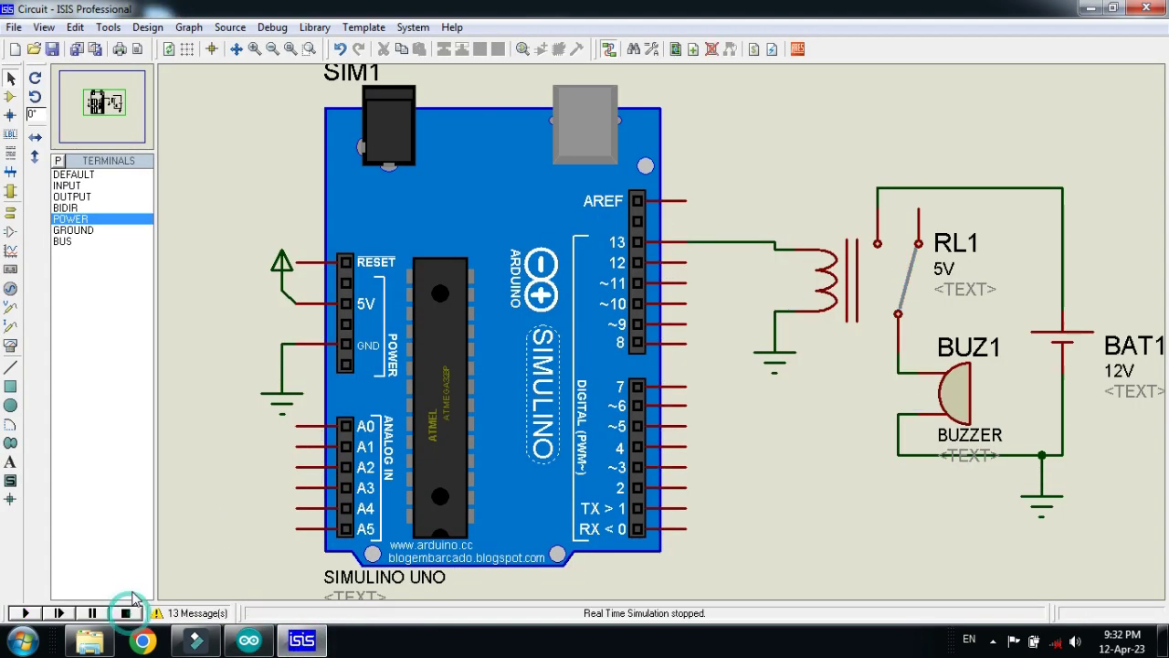
click(249, 639)
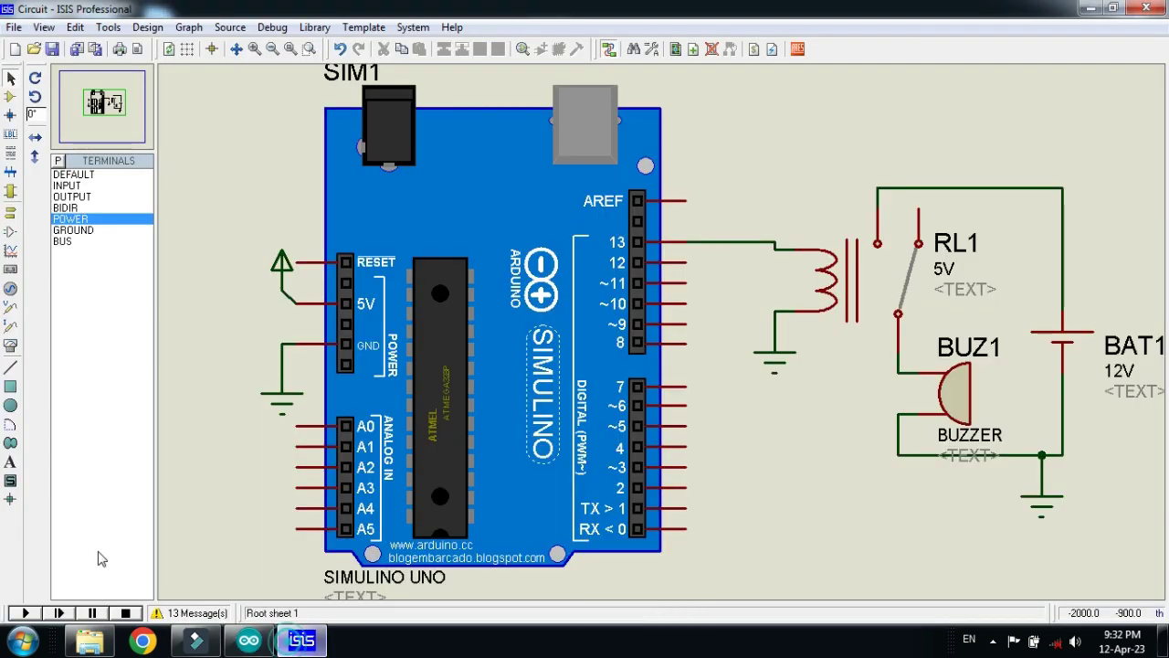
click(25, 613)
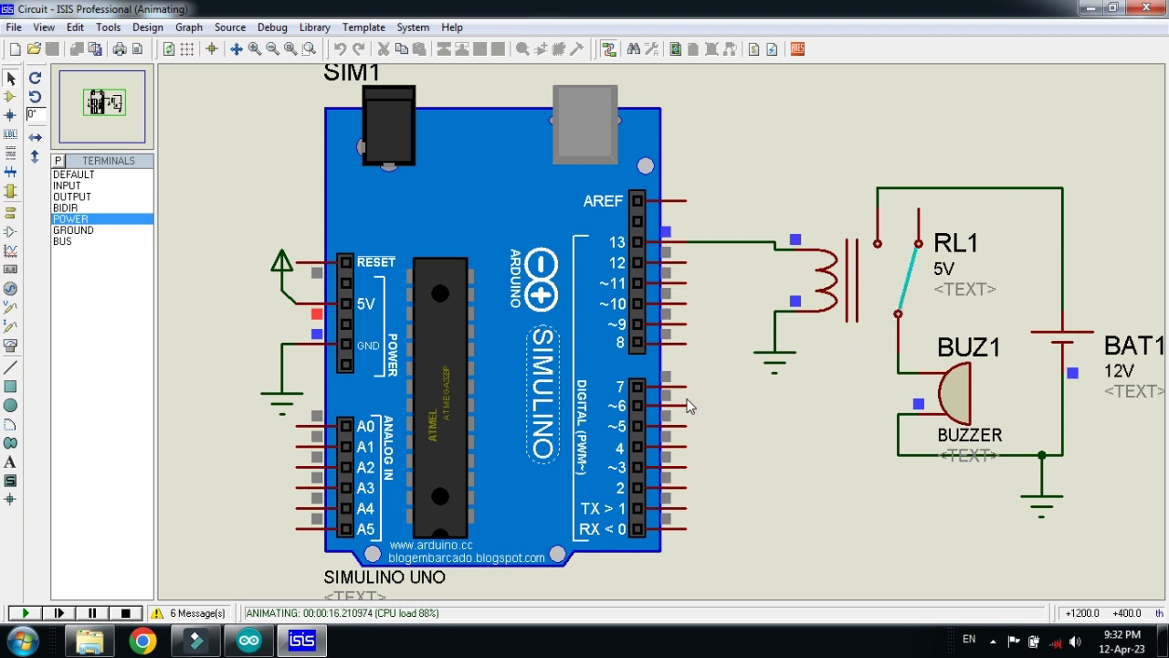
click(125, 612)
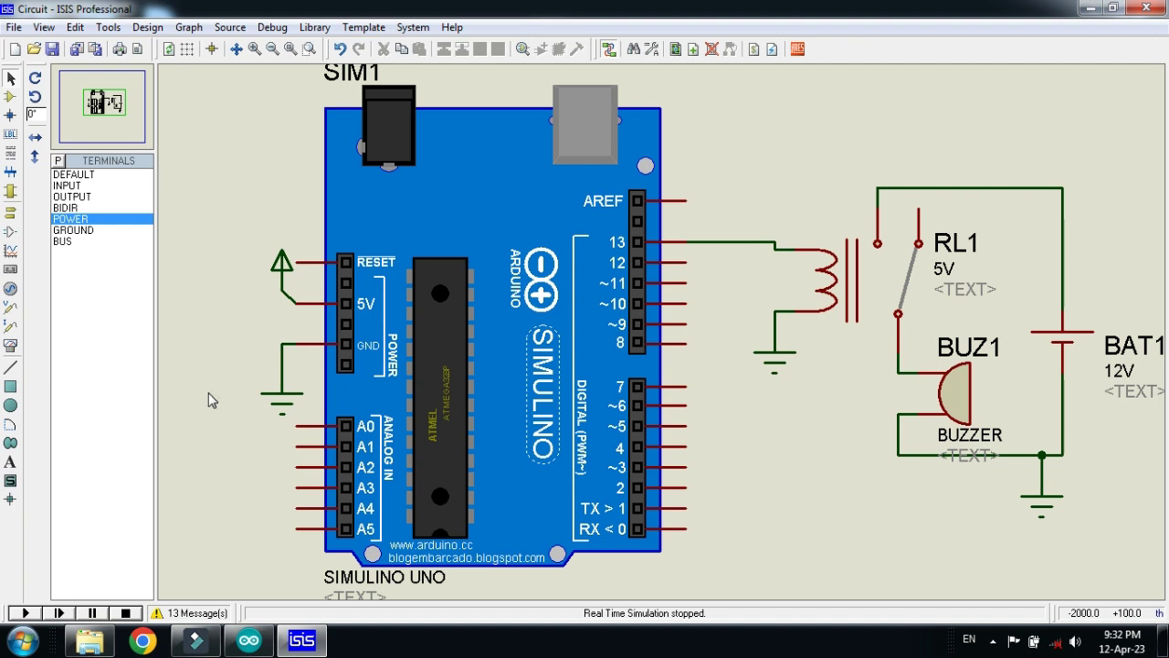